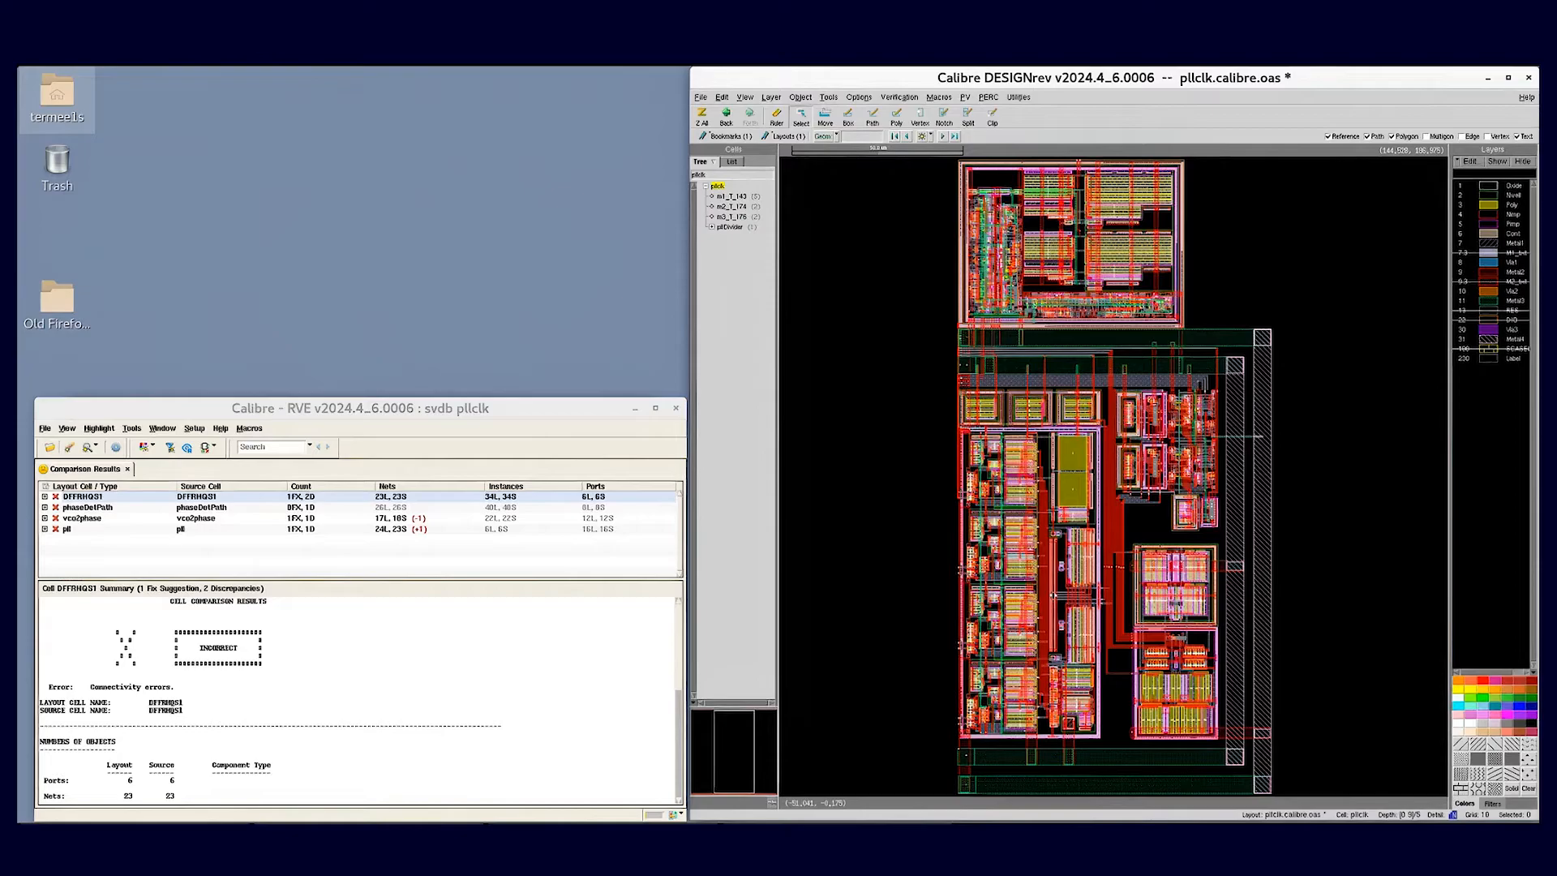
# - Group the LVS comparison results by error type and expand the Incorrect Nets entry to list its cells
pyautogui.click(114, 642)
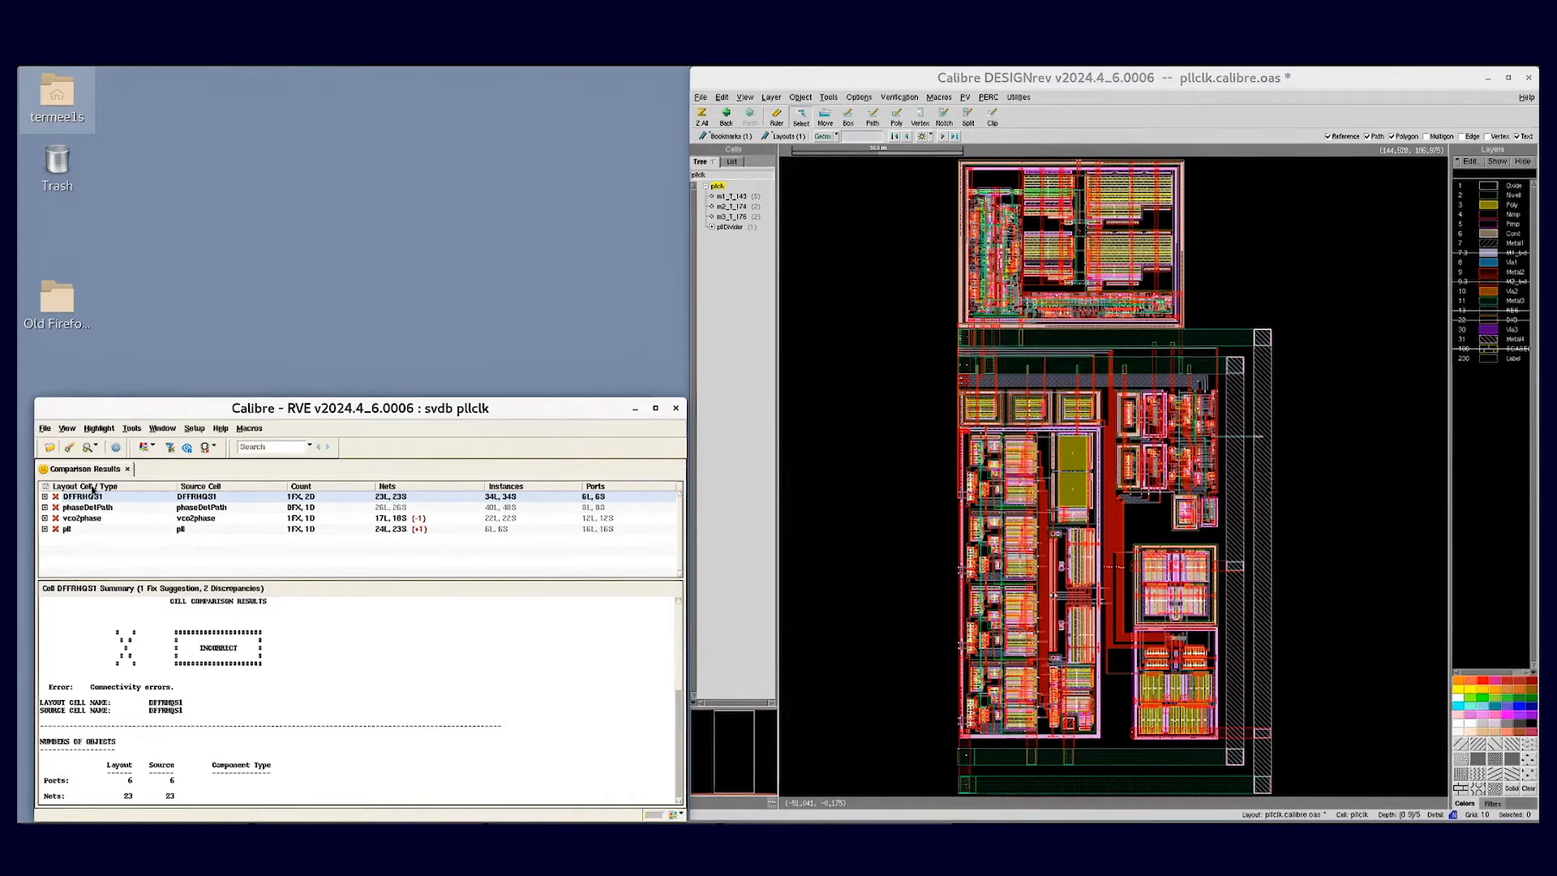
pyautogui.rightClick(93, 490)
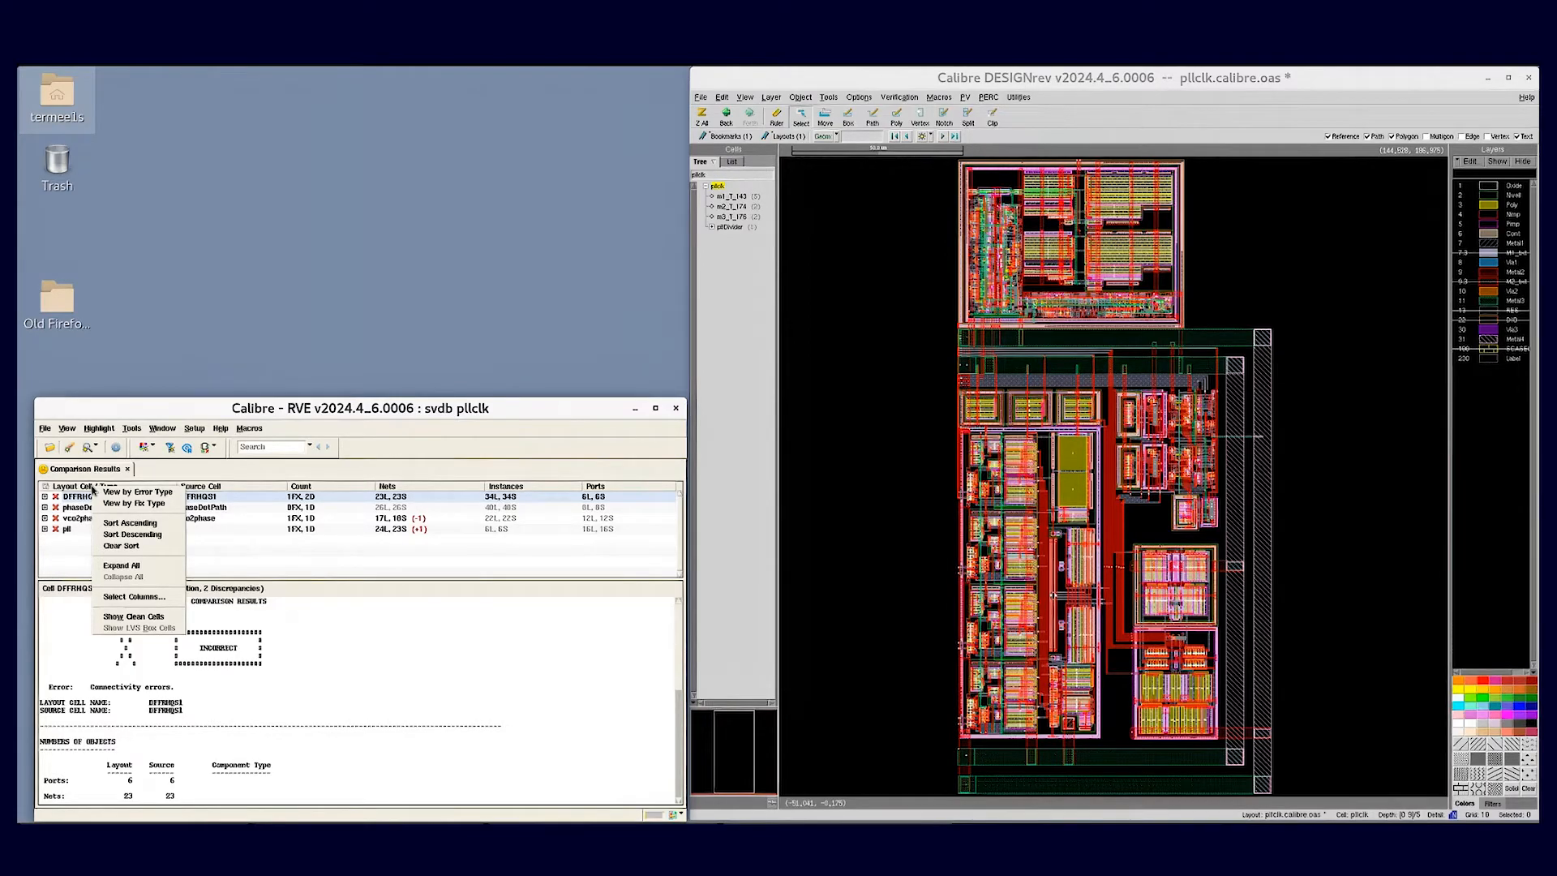
pyautogui.click(470, 678)
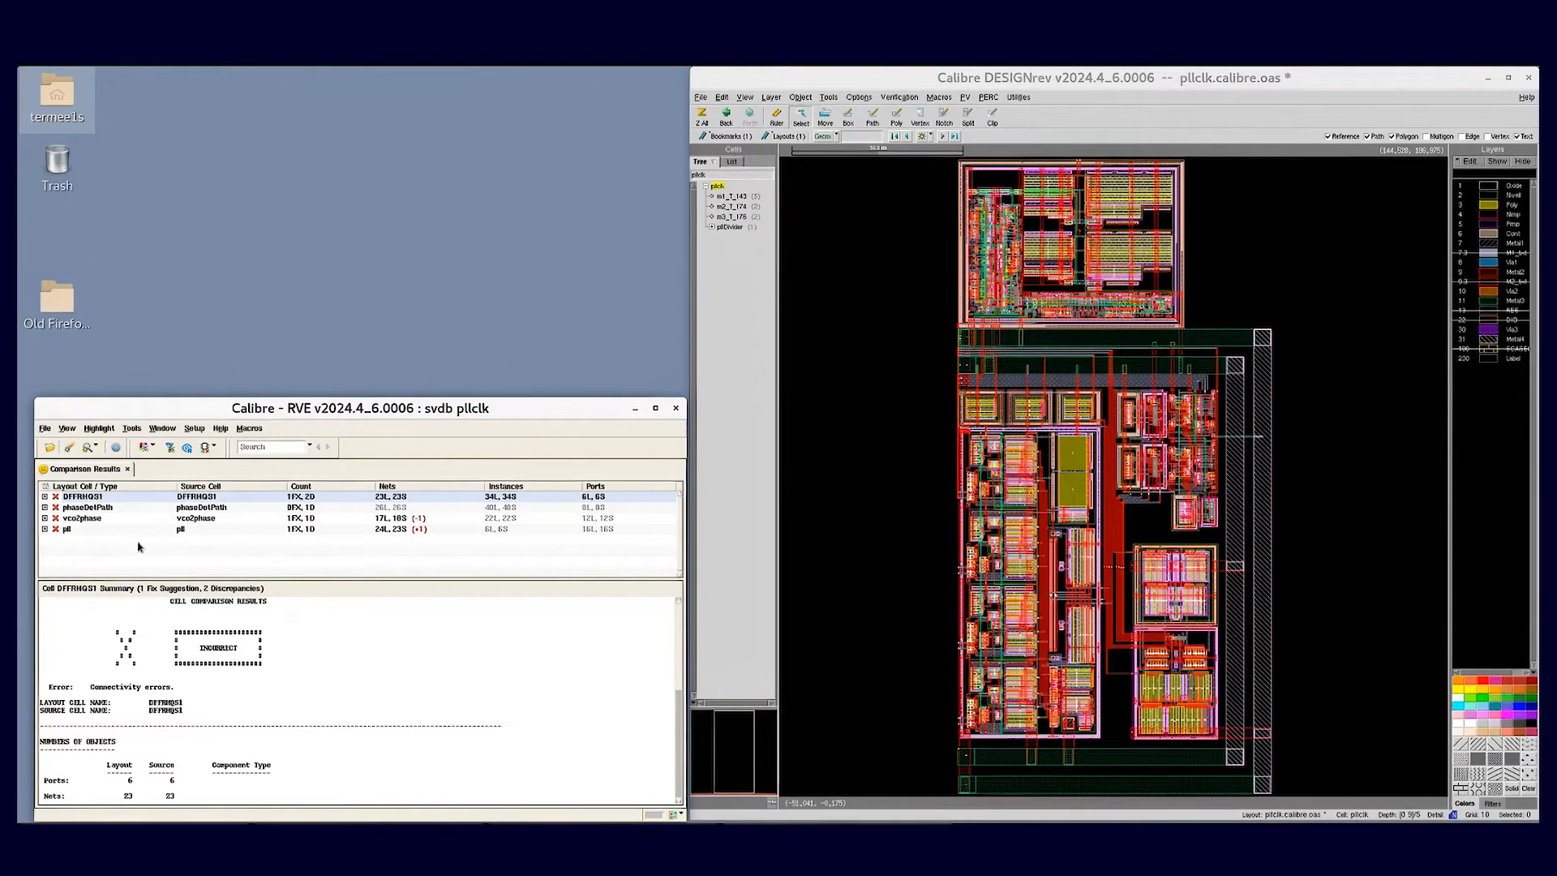
pyautogui.rightClick(100, 487)
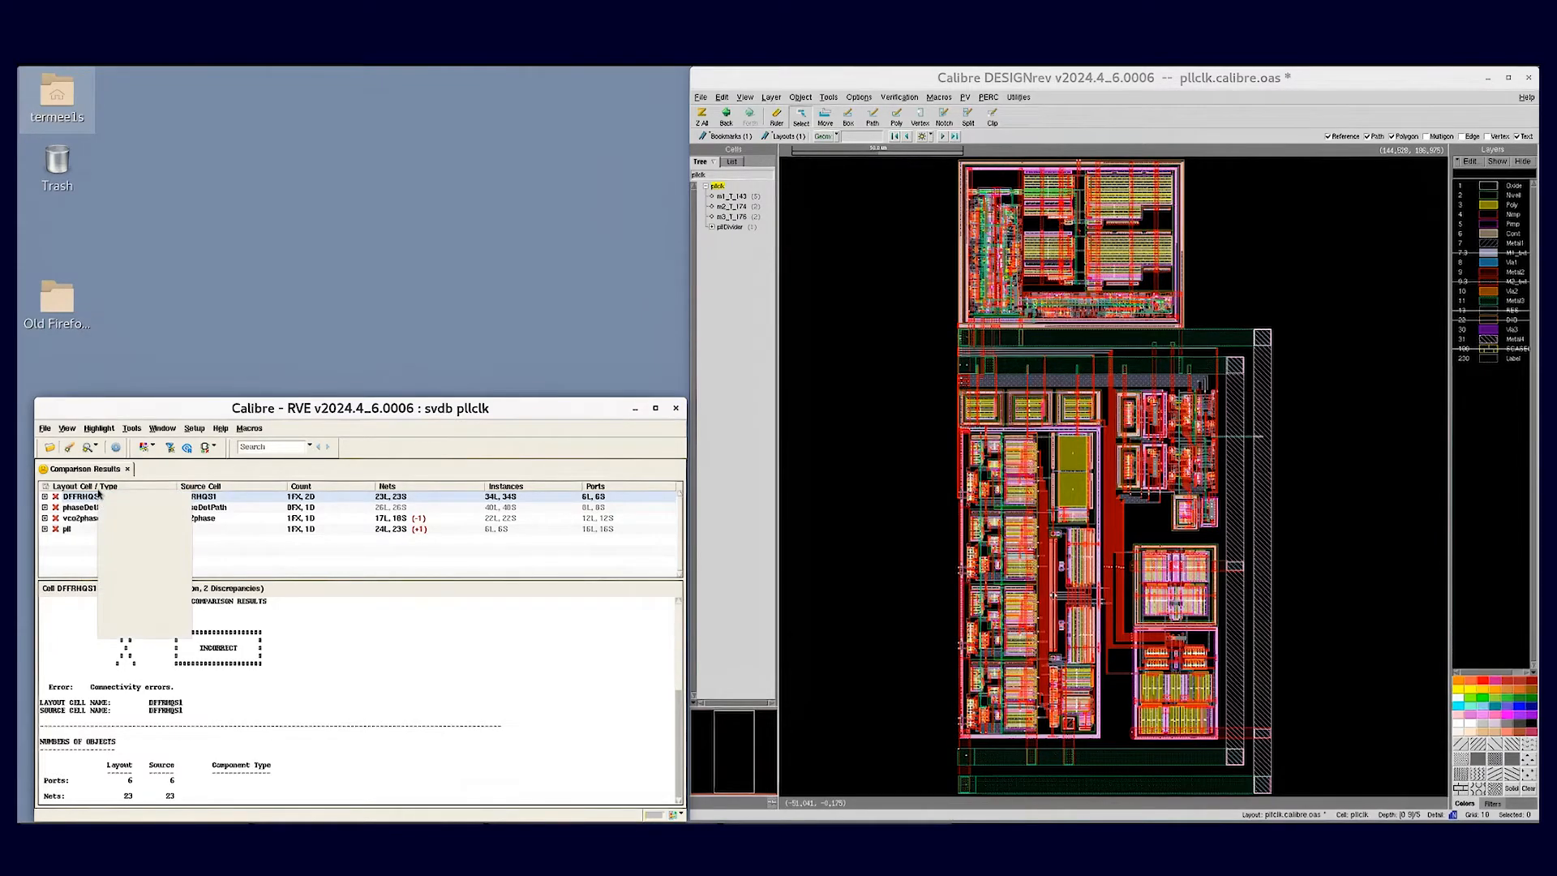
pyautogui.click(139, 497)
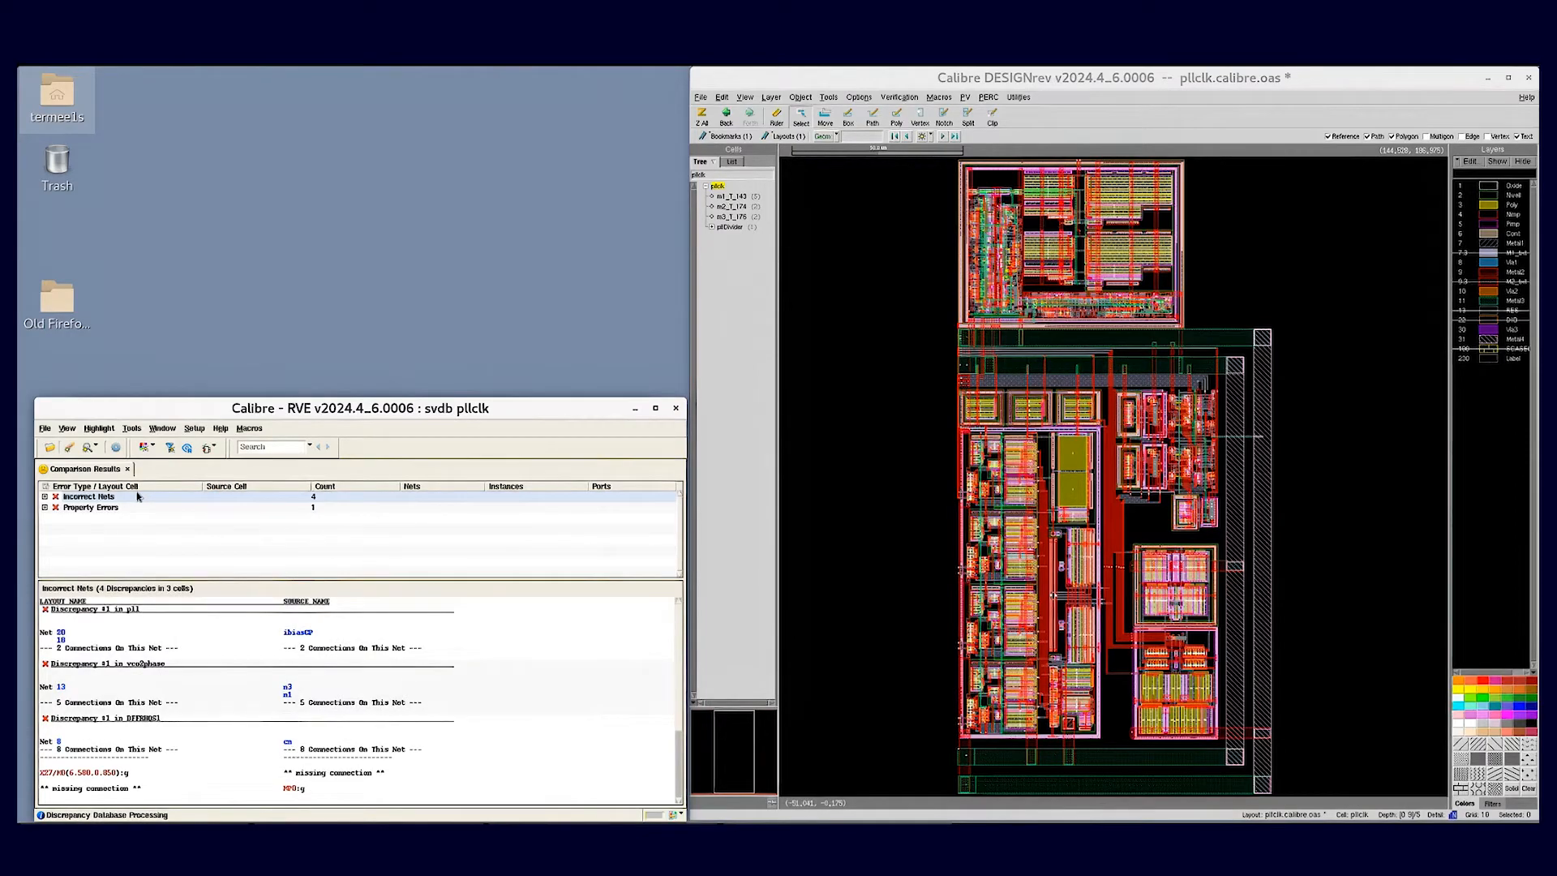
pyautogui.click(45, 497)
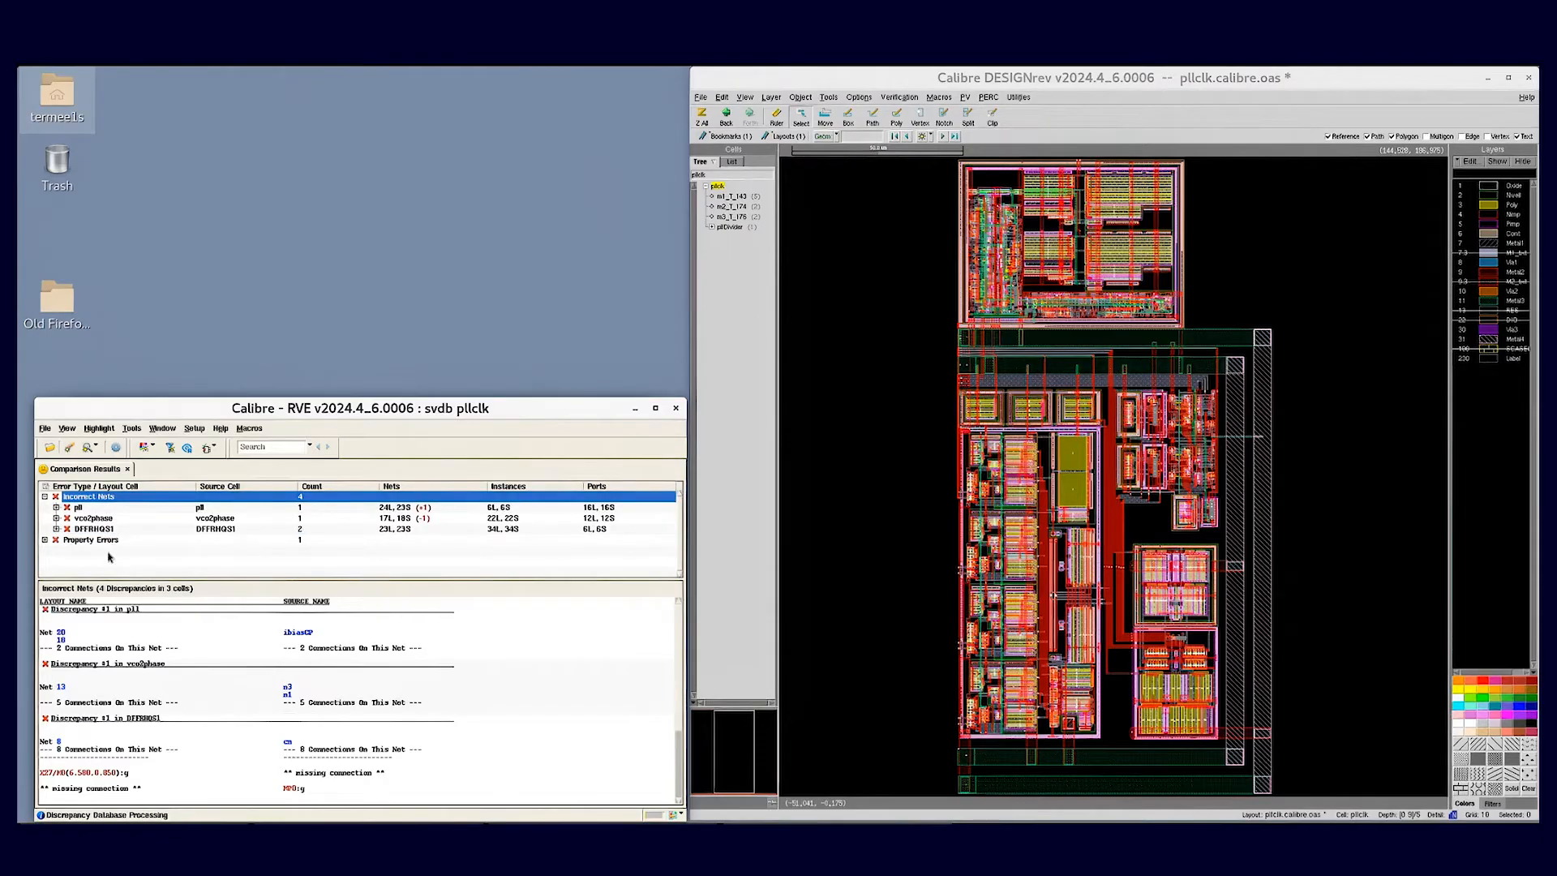
# - Group the comparison results by fix type and expand the Cross-connect error to show its fix suggestion
pyautogui.rightClick(100, 488)
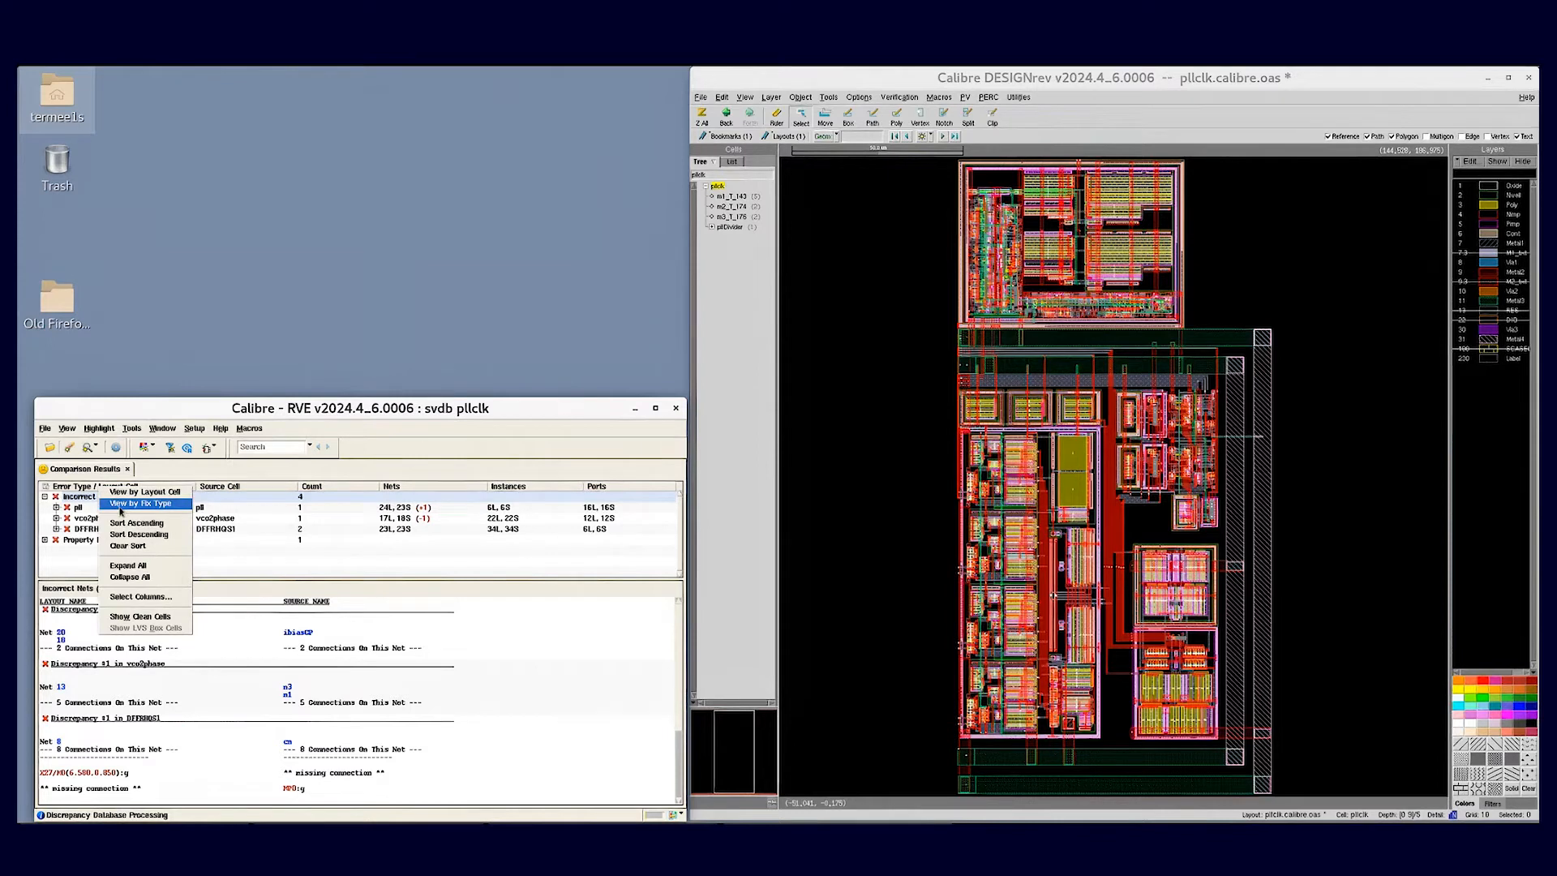
pyautogui.click(121, 508)
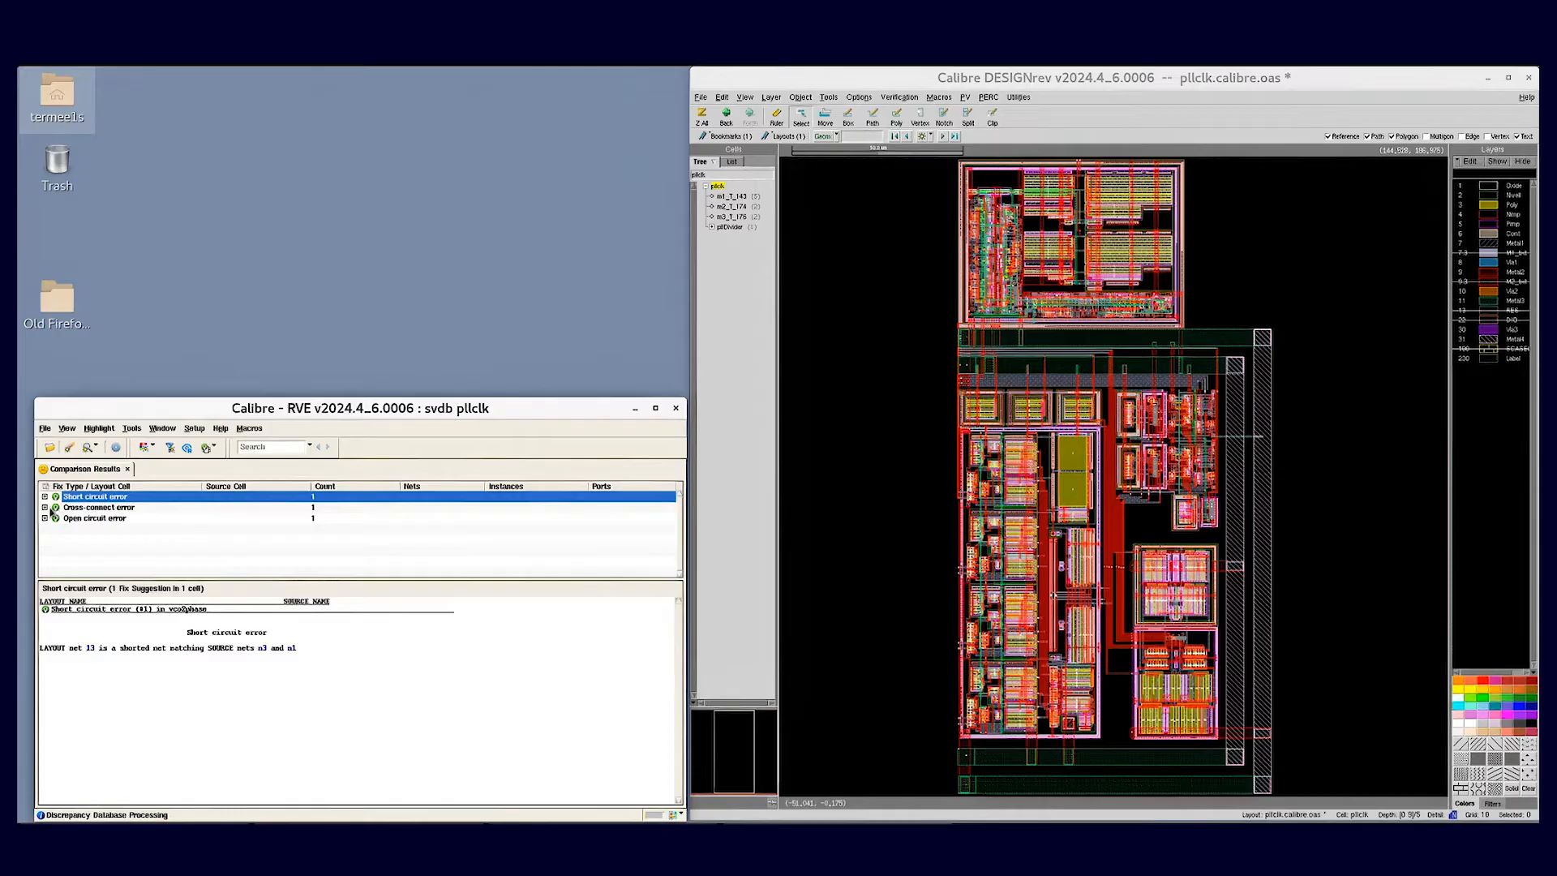
pyautogui.doubleClick(82, 508)
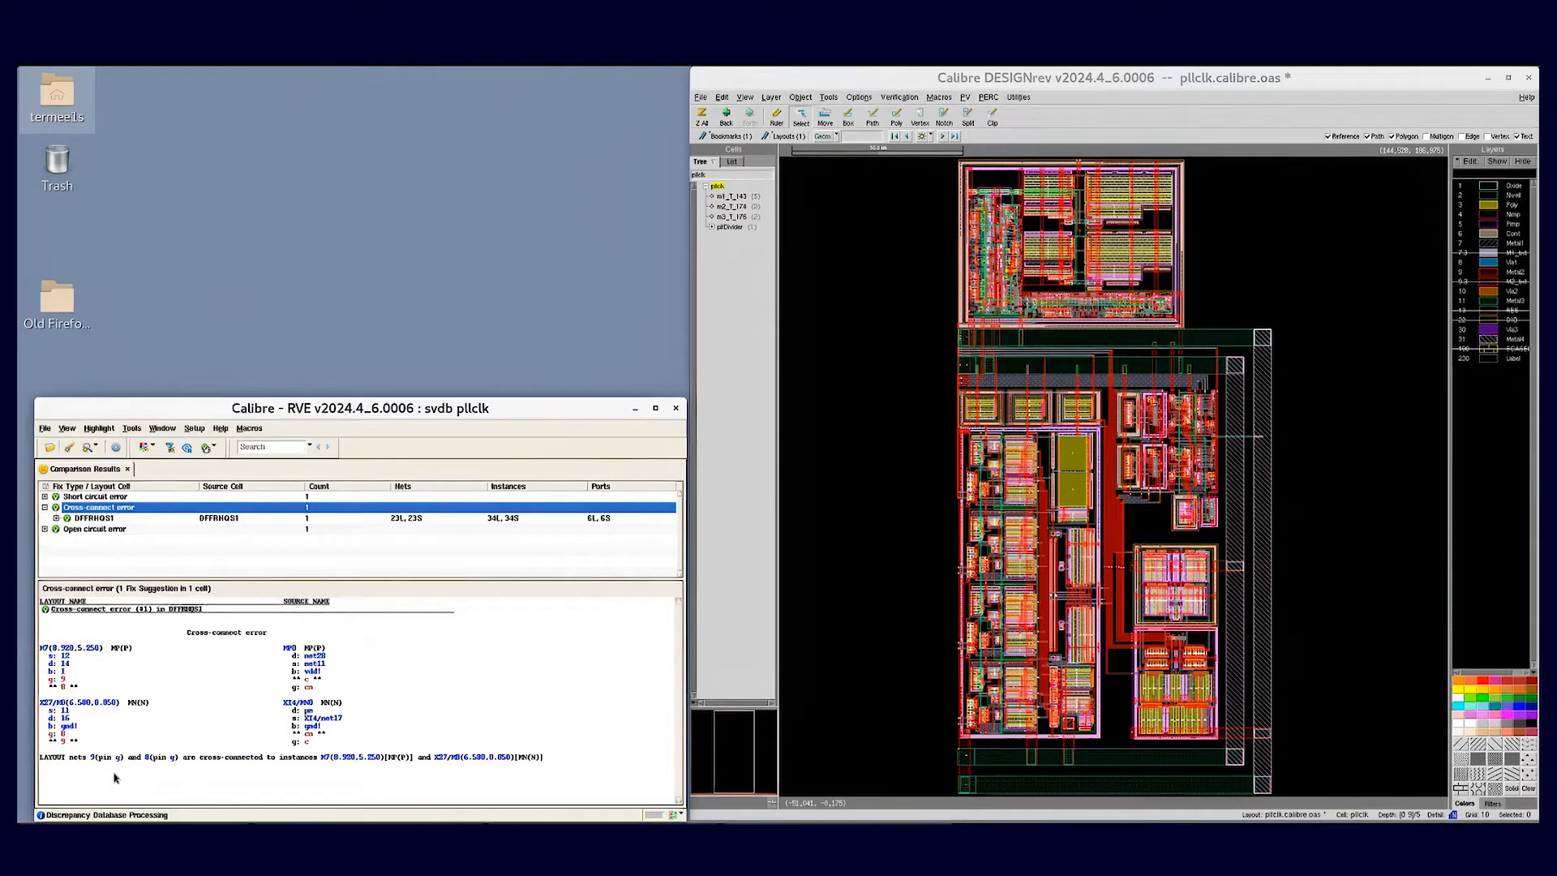
# - Highlight instances X27/M0 and M7 and nets 8 and 9 from the cross-connect suggestion in the layout
pyautogui.click(445, 760)
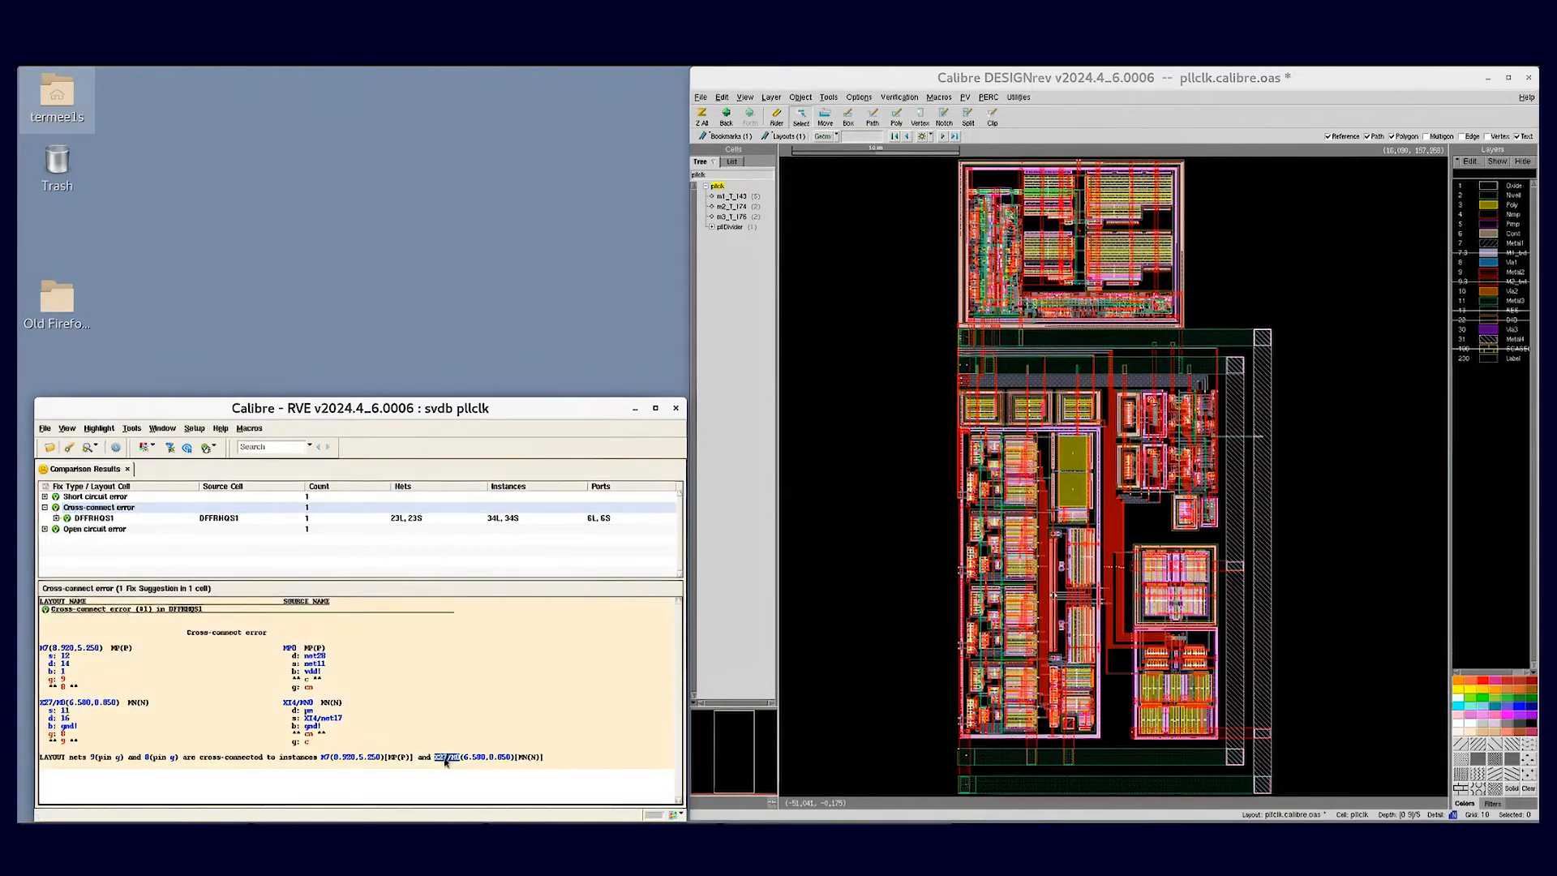
pyautogui.click(322, 759)
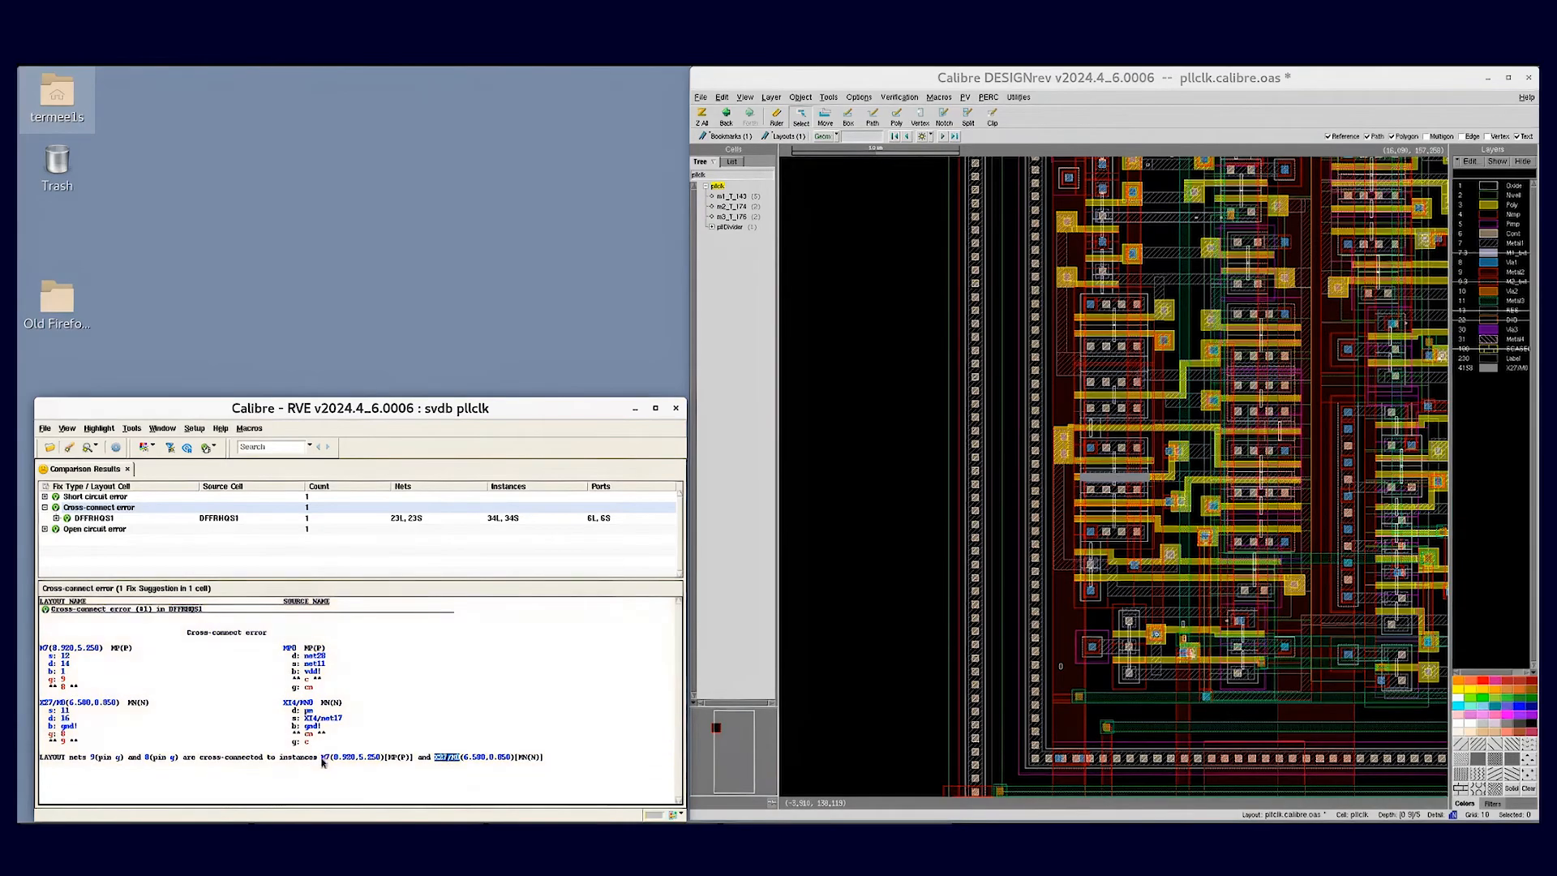
pyautogui.click(148, 760)
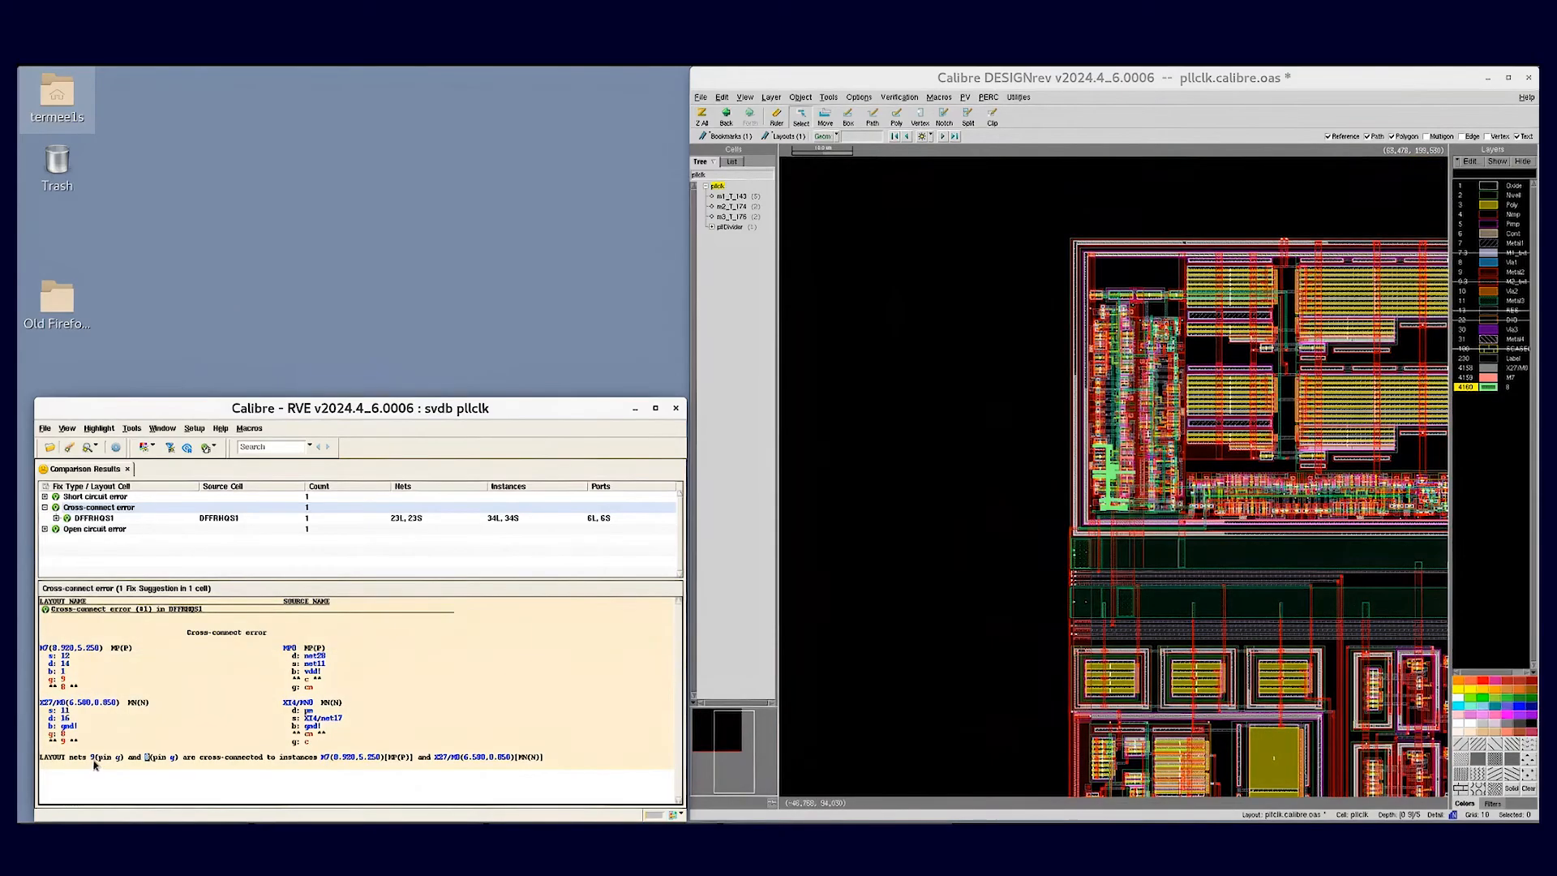
pyautogui.click(94, 759)
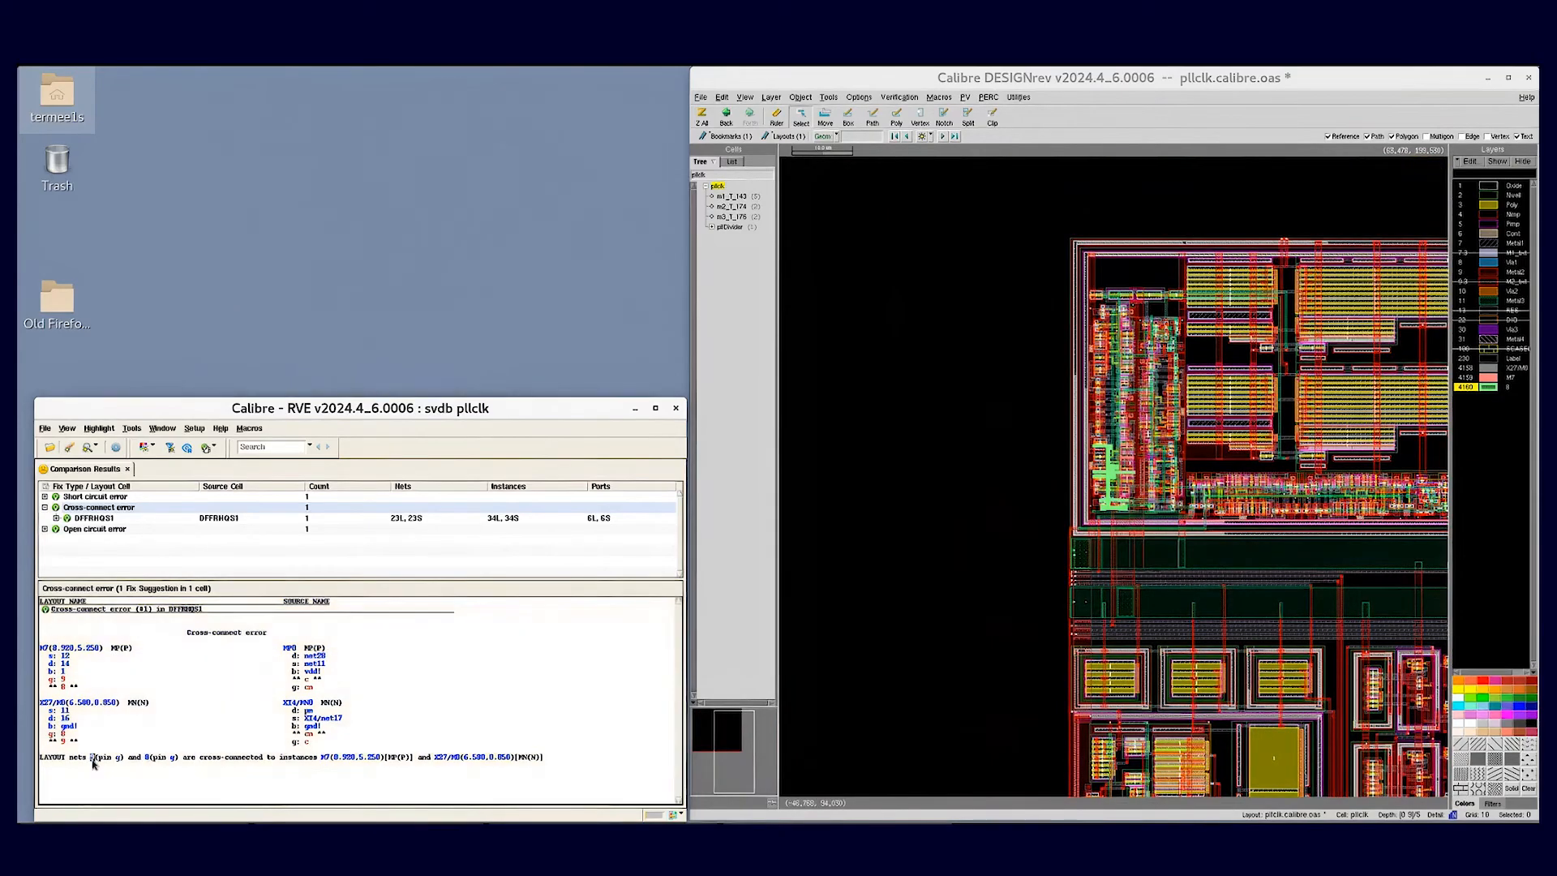
pyautogui.moveTo(1004, 404); pyautogui.dragTo(1214, 576)
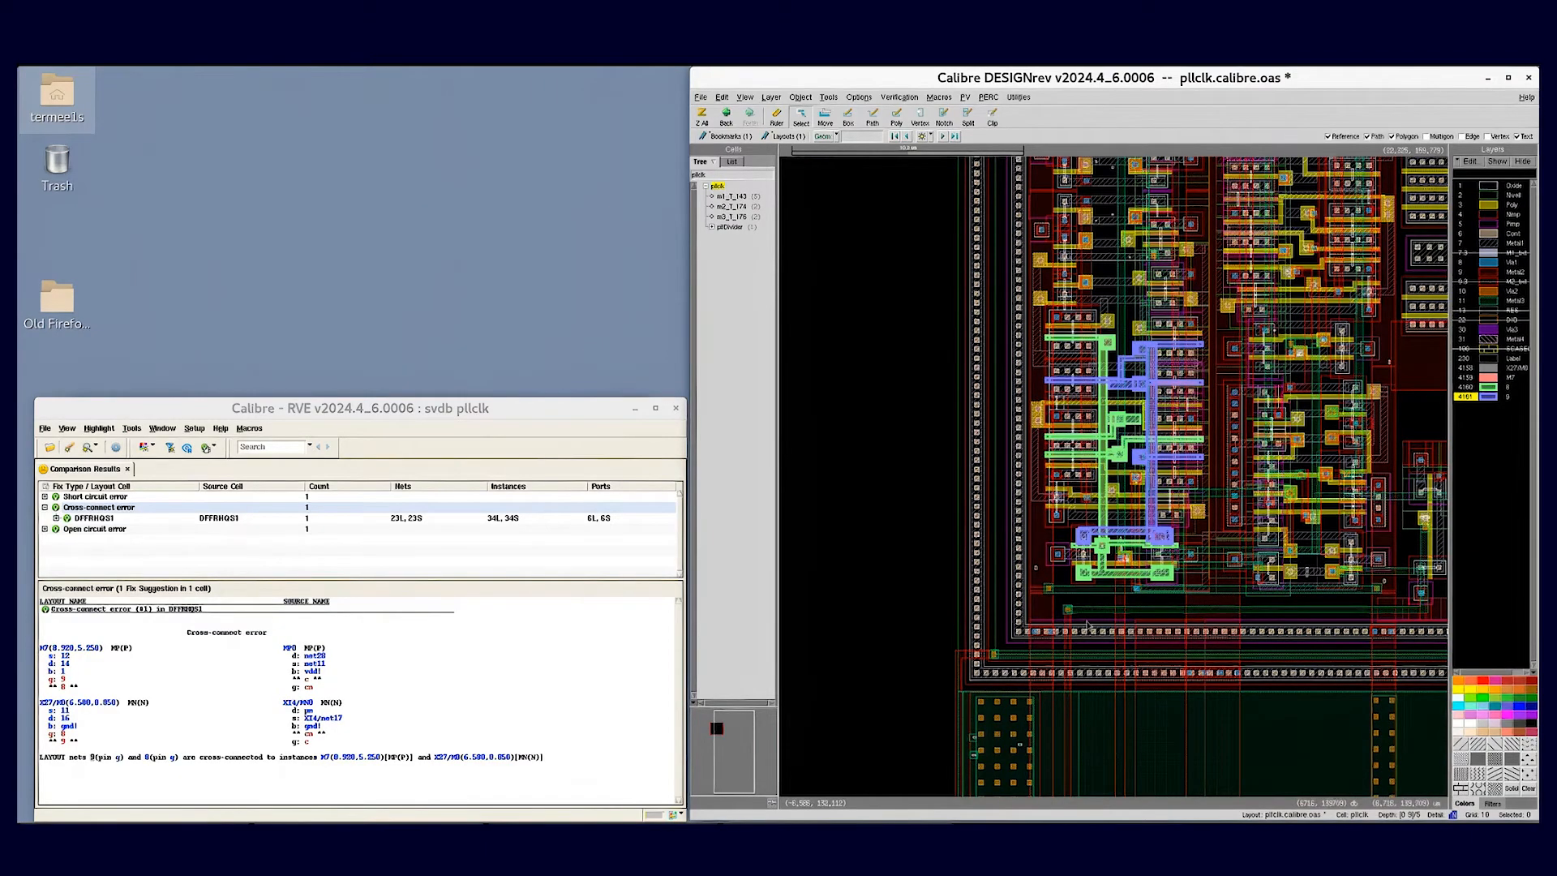
# - Hide the design layers and thin the outlines of the net 8 and net 9 highlight layers
pyautogui.press('h')
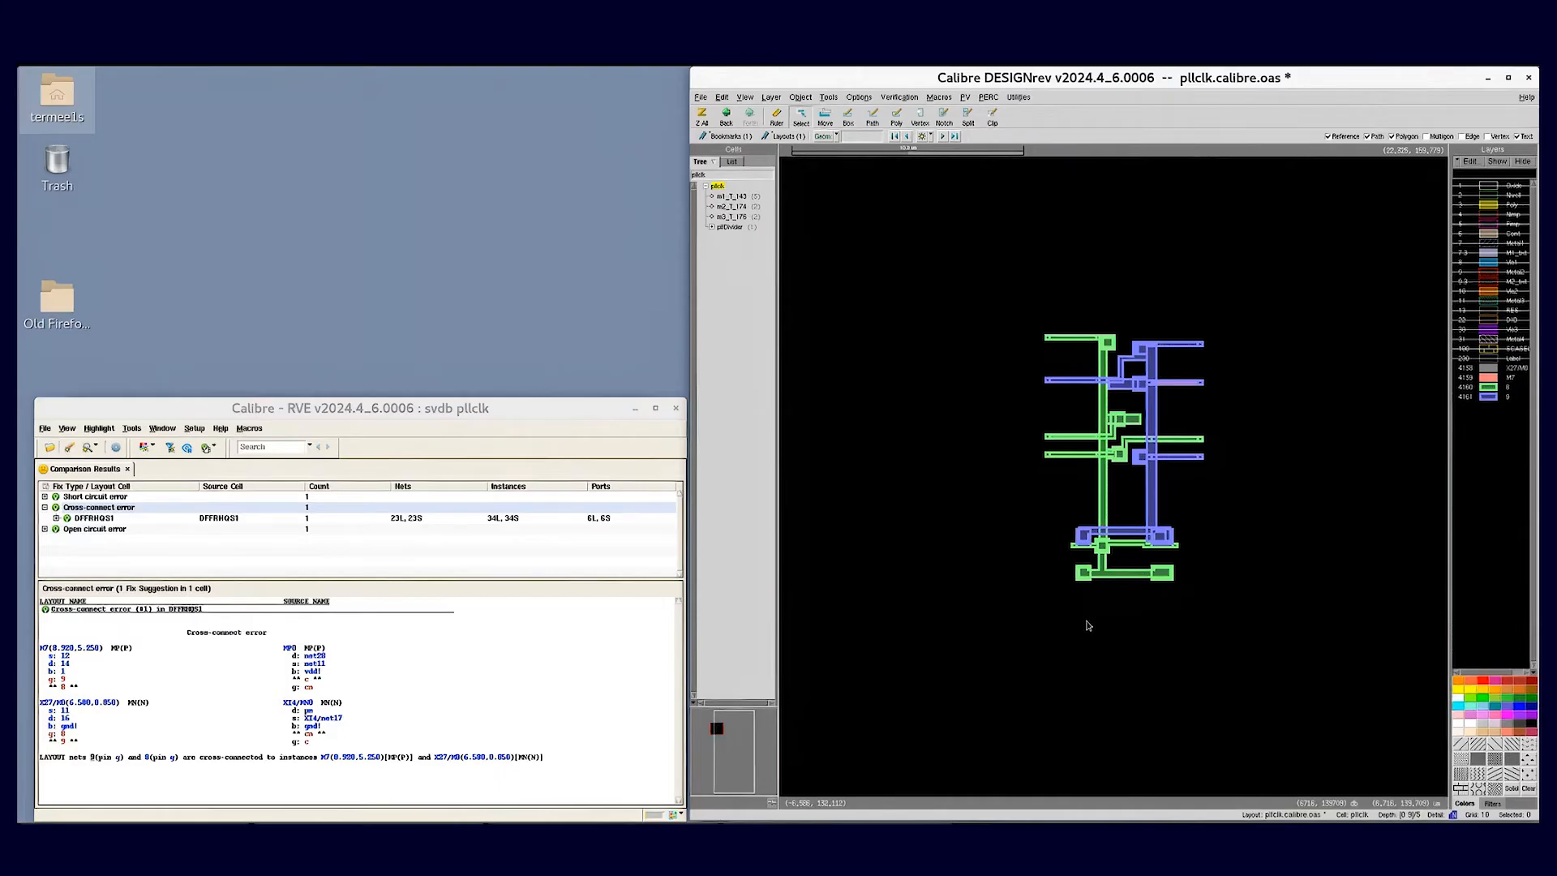
pyautogui.click(1490, 388)
pyautogui.keyDown('shift'); pyautogui.click(1492, 397); pyautogui.keyUp('shift')
pyautogui.rightClick(1493, 400)
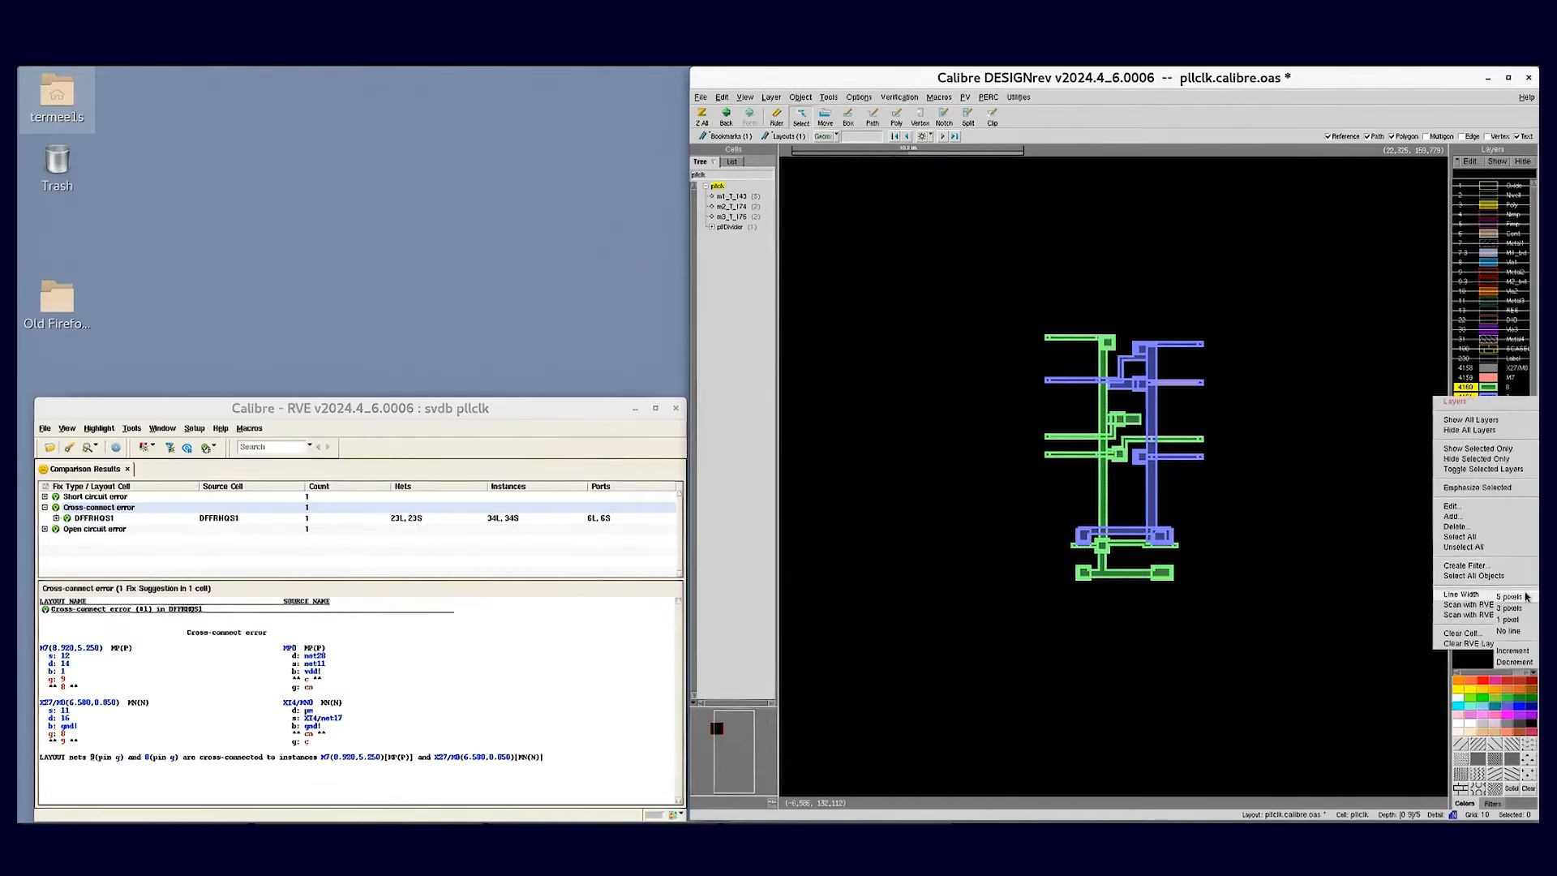
pyautogui.click(1410, 583)
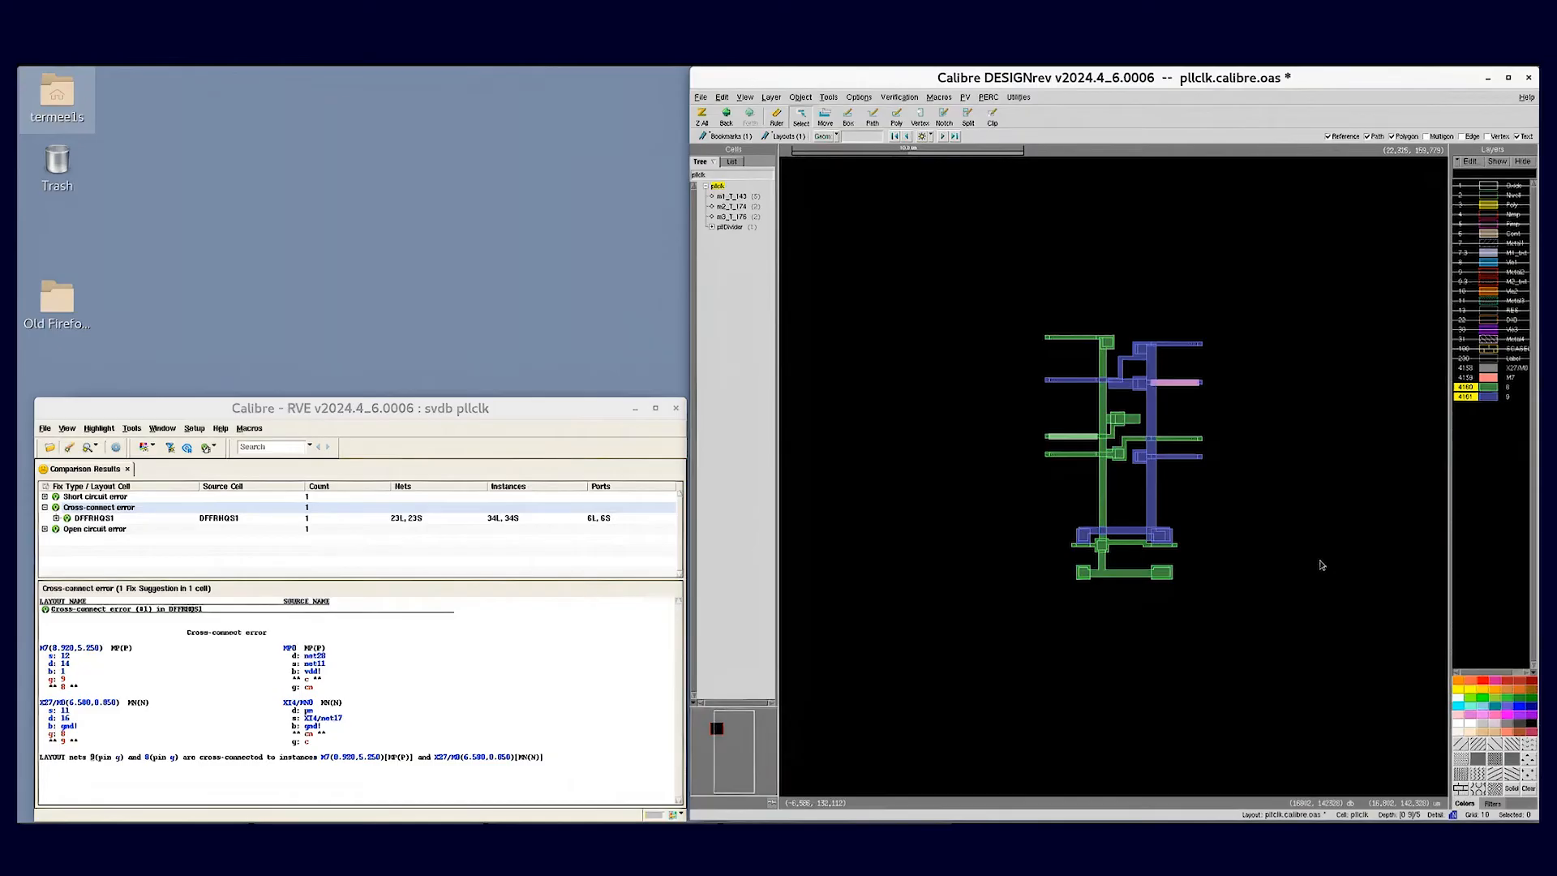
pyautogui.moveTo(1022, 317); pyautogui.dragTo(1205, 574)
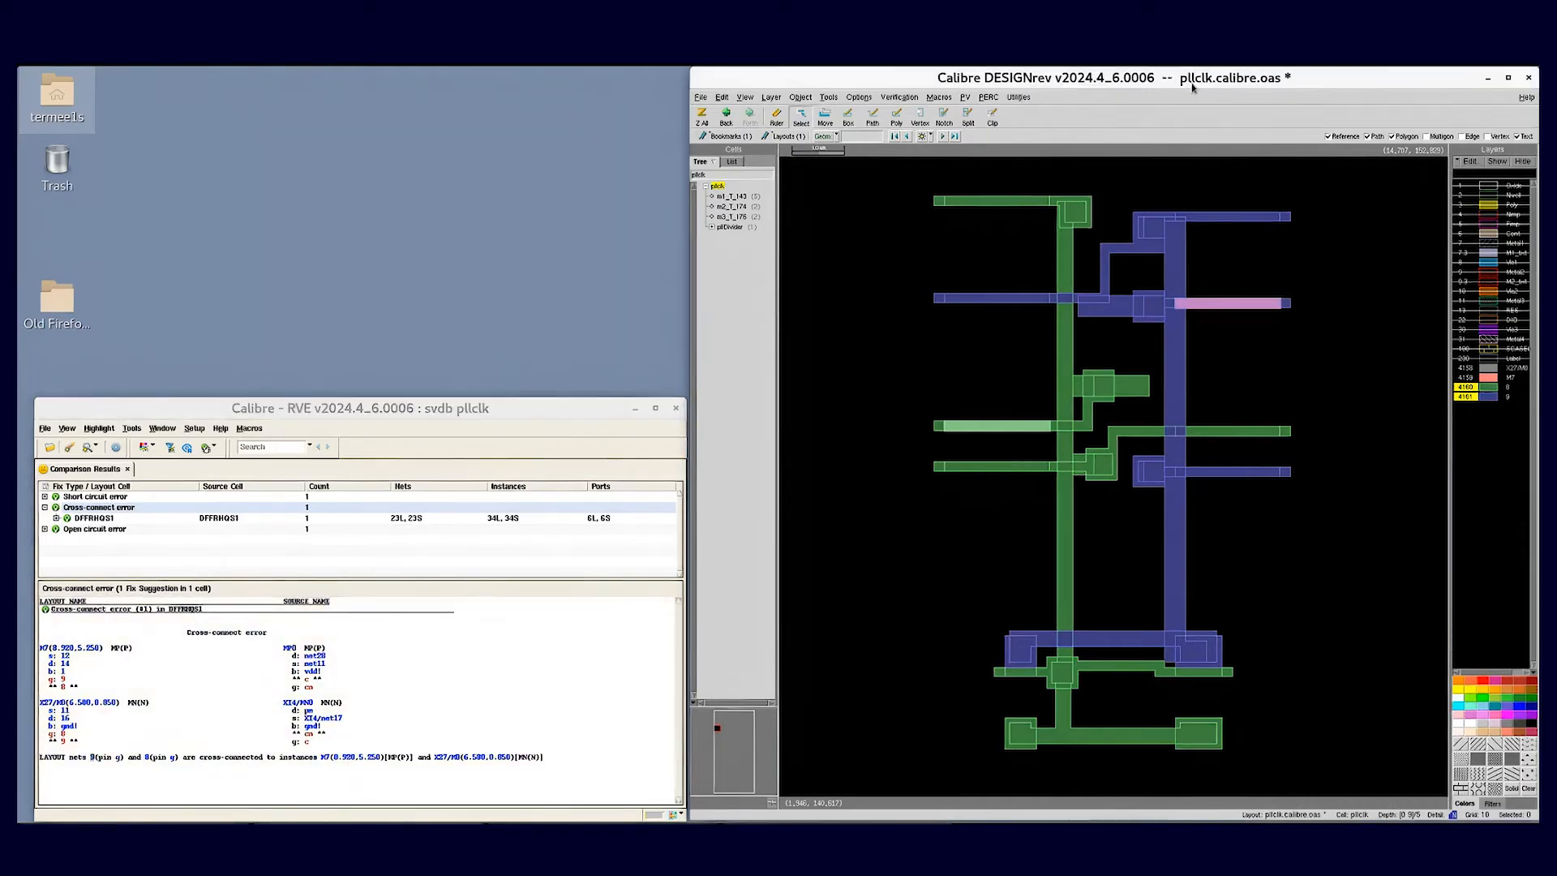
# - Move the layout window down beside the results window and reframe the highlighted nets in it
pyautogui.moveTo(1197, 73); pyautogui.dragTo(1224, 393)
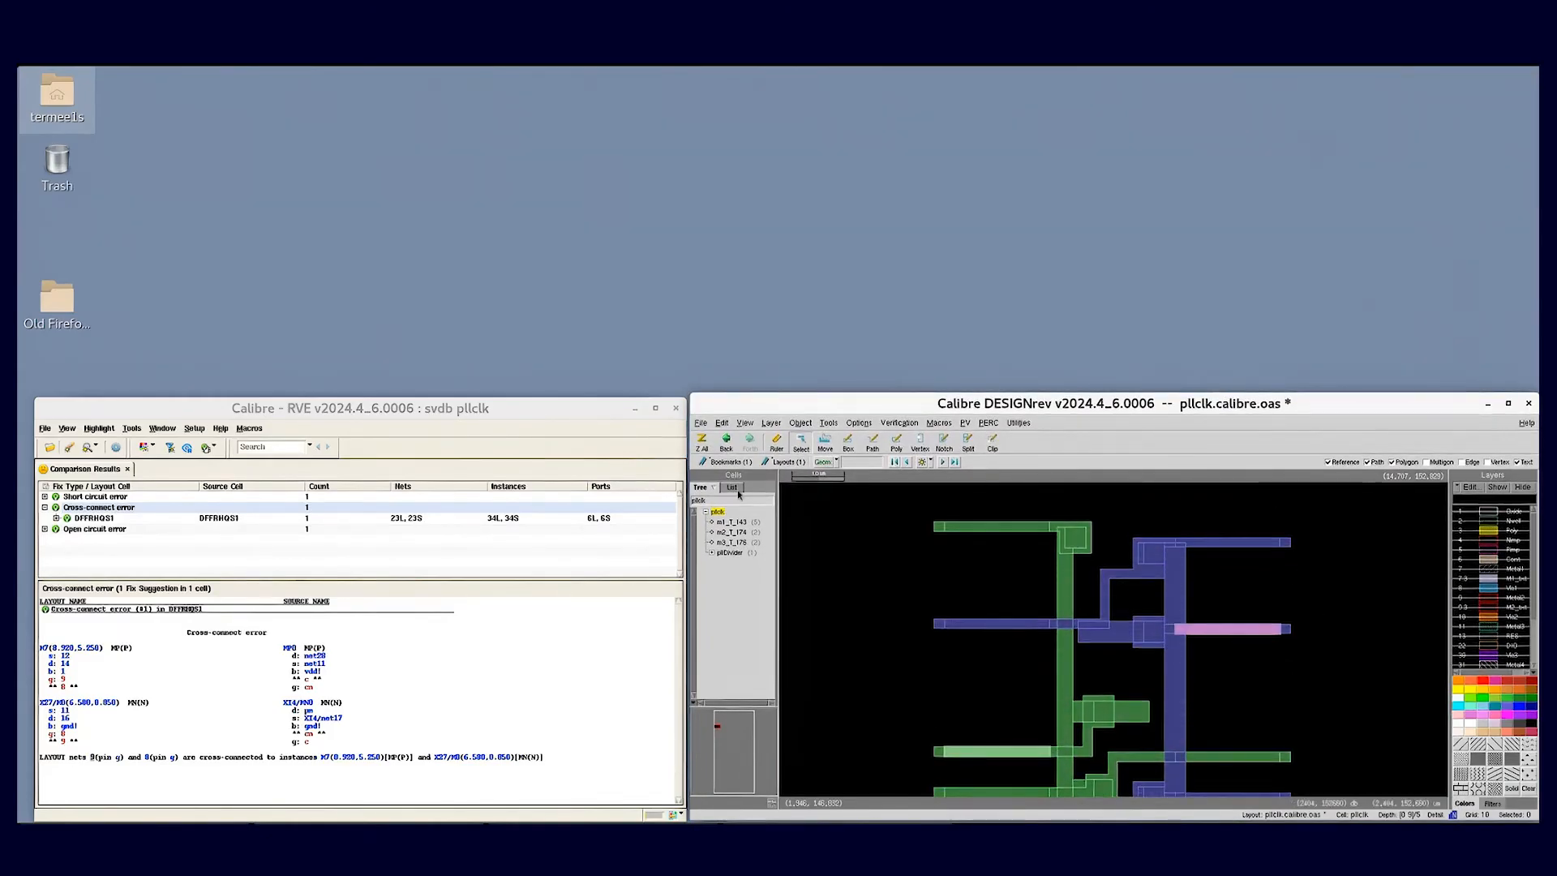
pyautogui.click(727, 445)
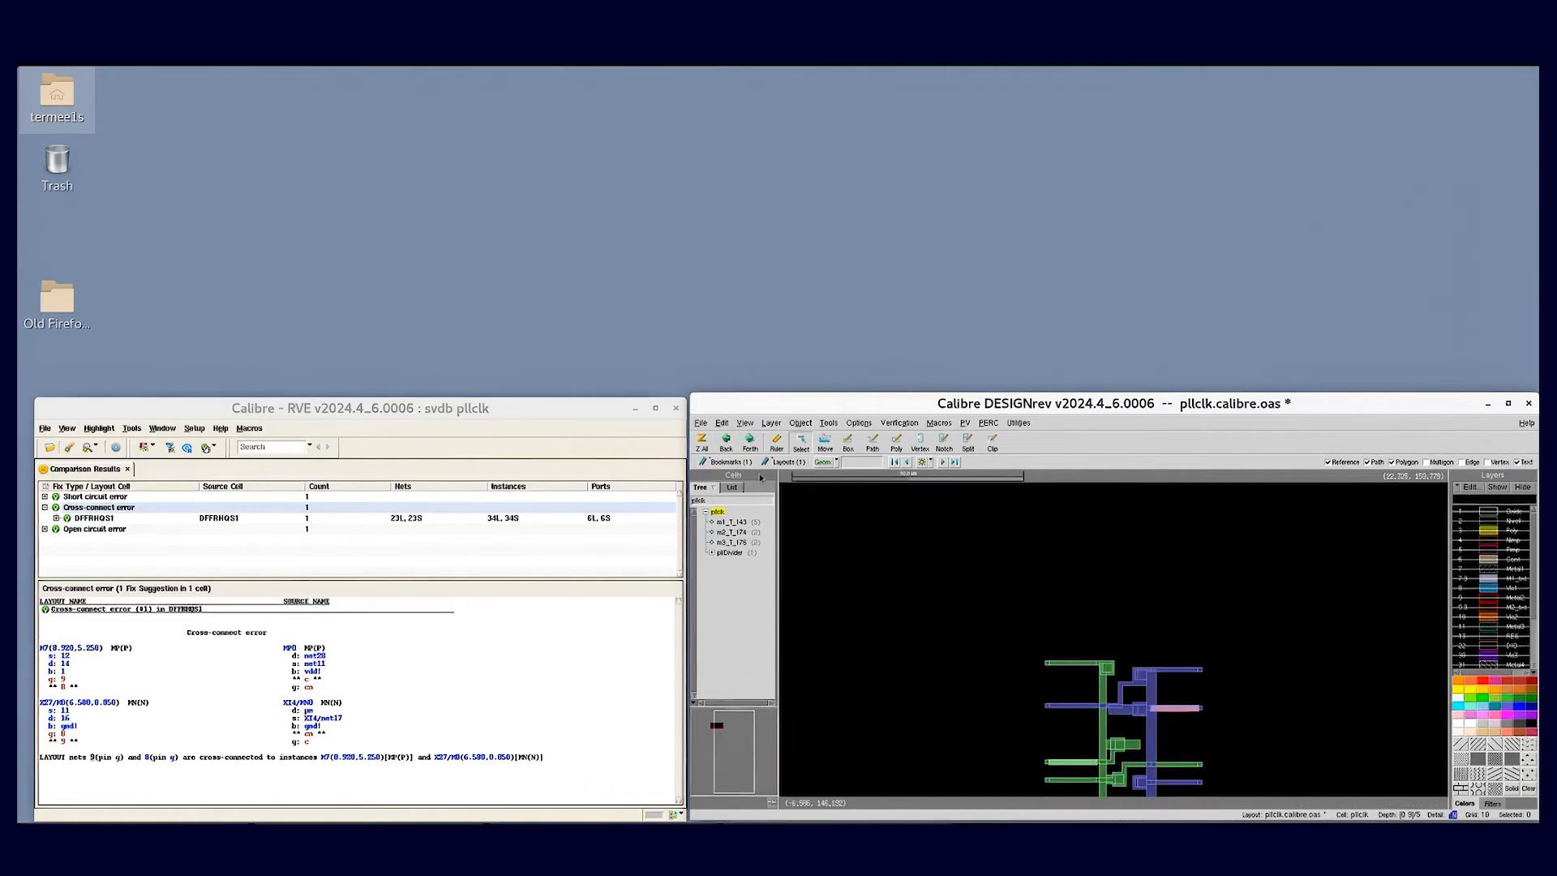
pyautogui.click(702, 441)
pyautogui.moveTo(1037, 532); pyautogui.dragTo(1066, 570, button='right')
# - Open all schematics, showing both the source and layout netlists of pllclk
pyautogui.click(316, 552)
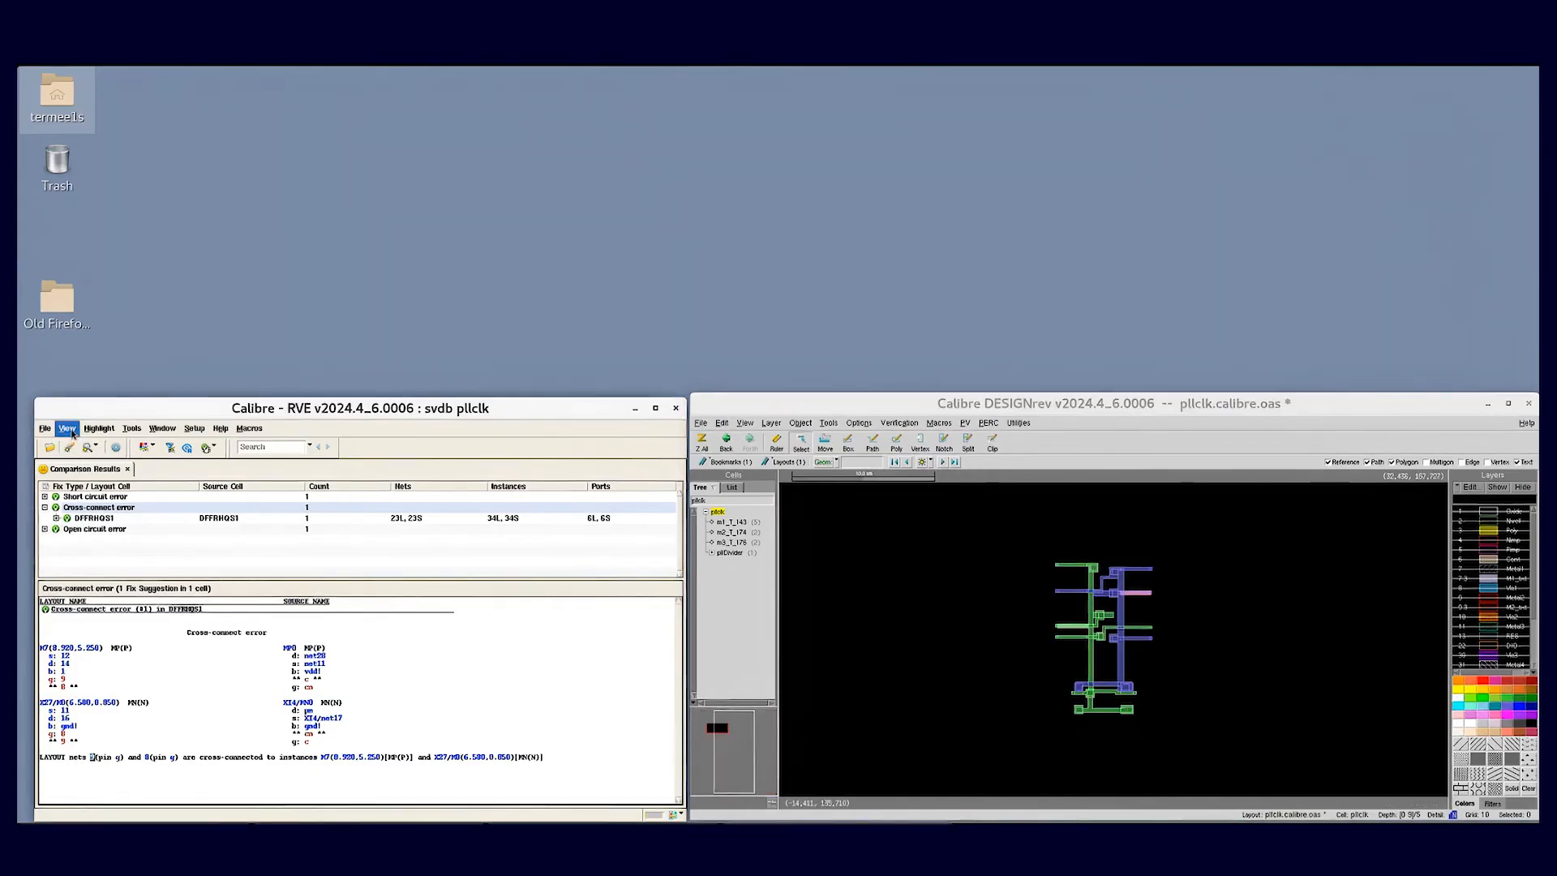
pyautogui.click(70, 429)
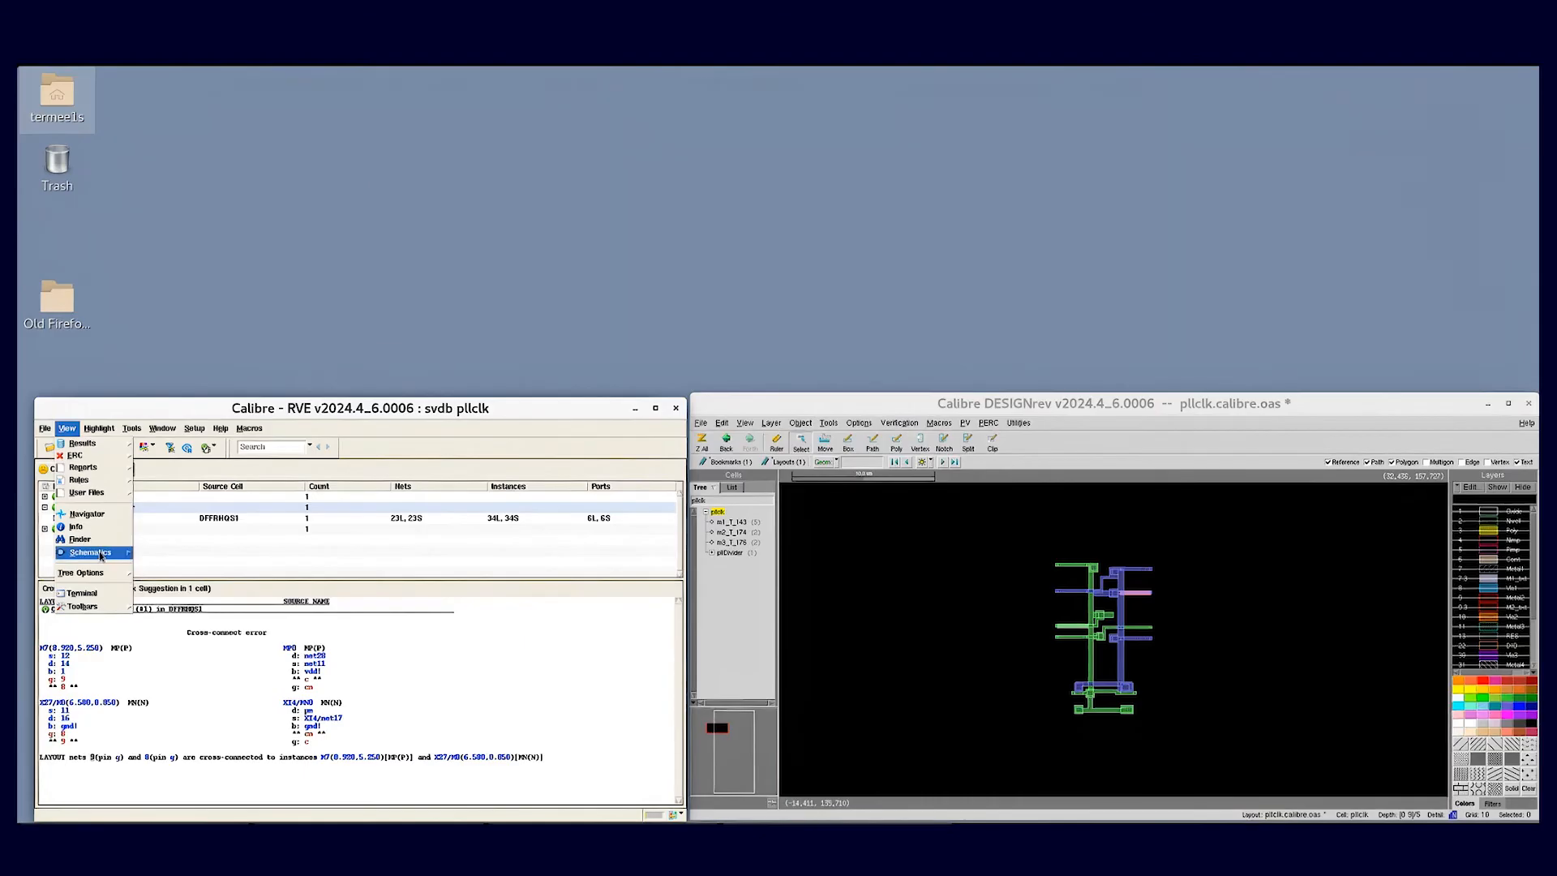
pyautogui.moveTo(104, 554)
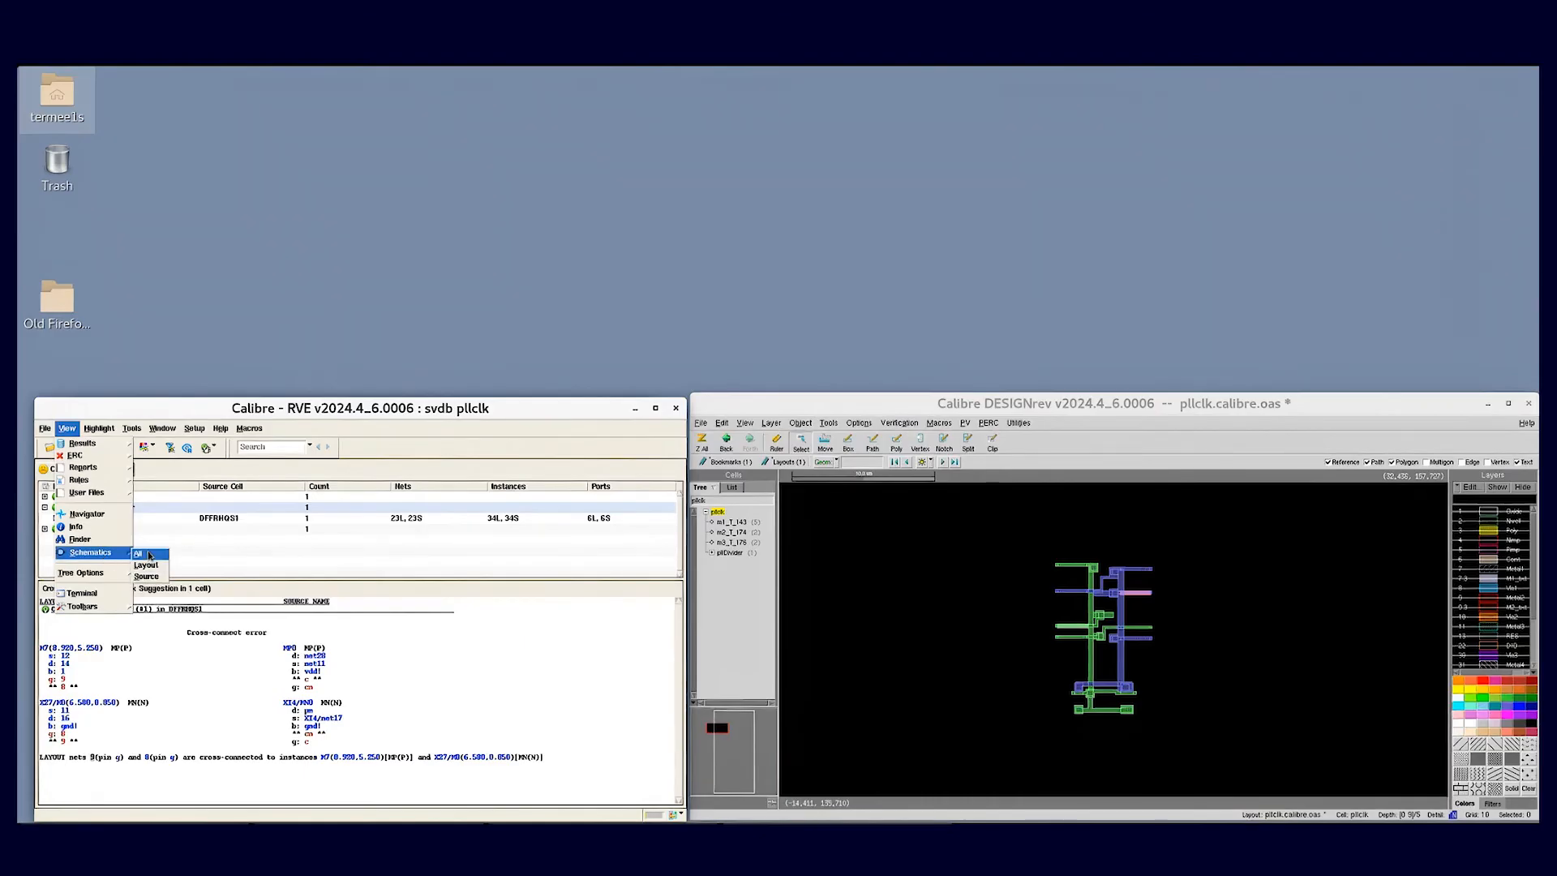
pyautogui.click(150, 555)
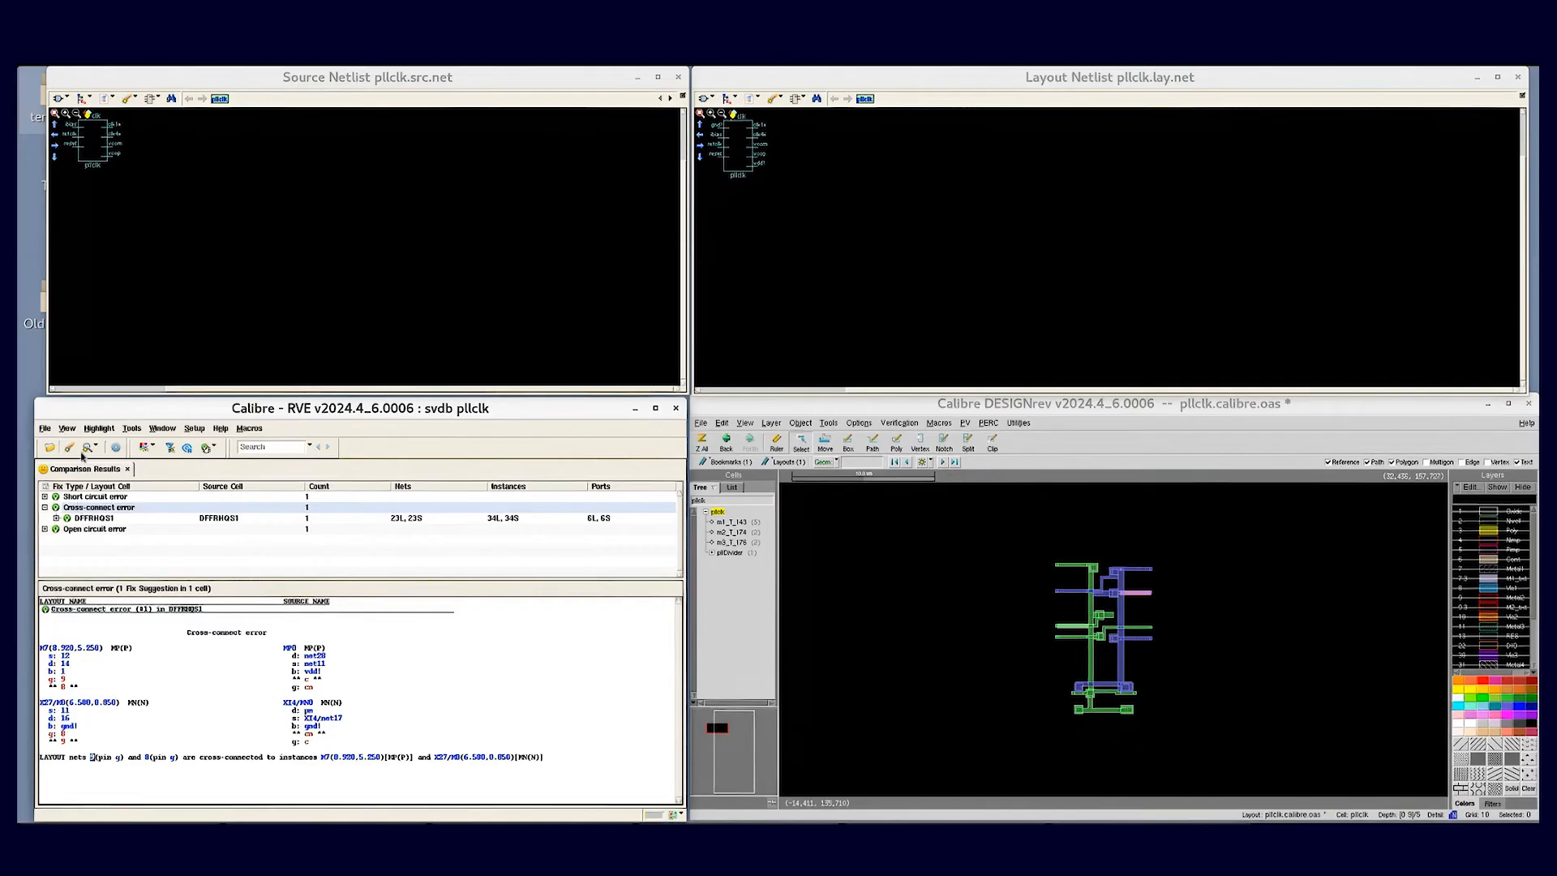
# - Clear the existing highlights and highlight X27/M0, M7 and nets 8 and 9 across the layout and both schematics
pyautogui.click(69, 448)
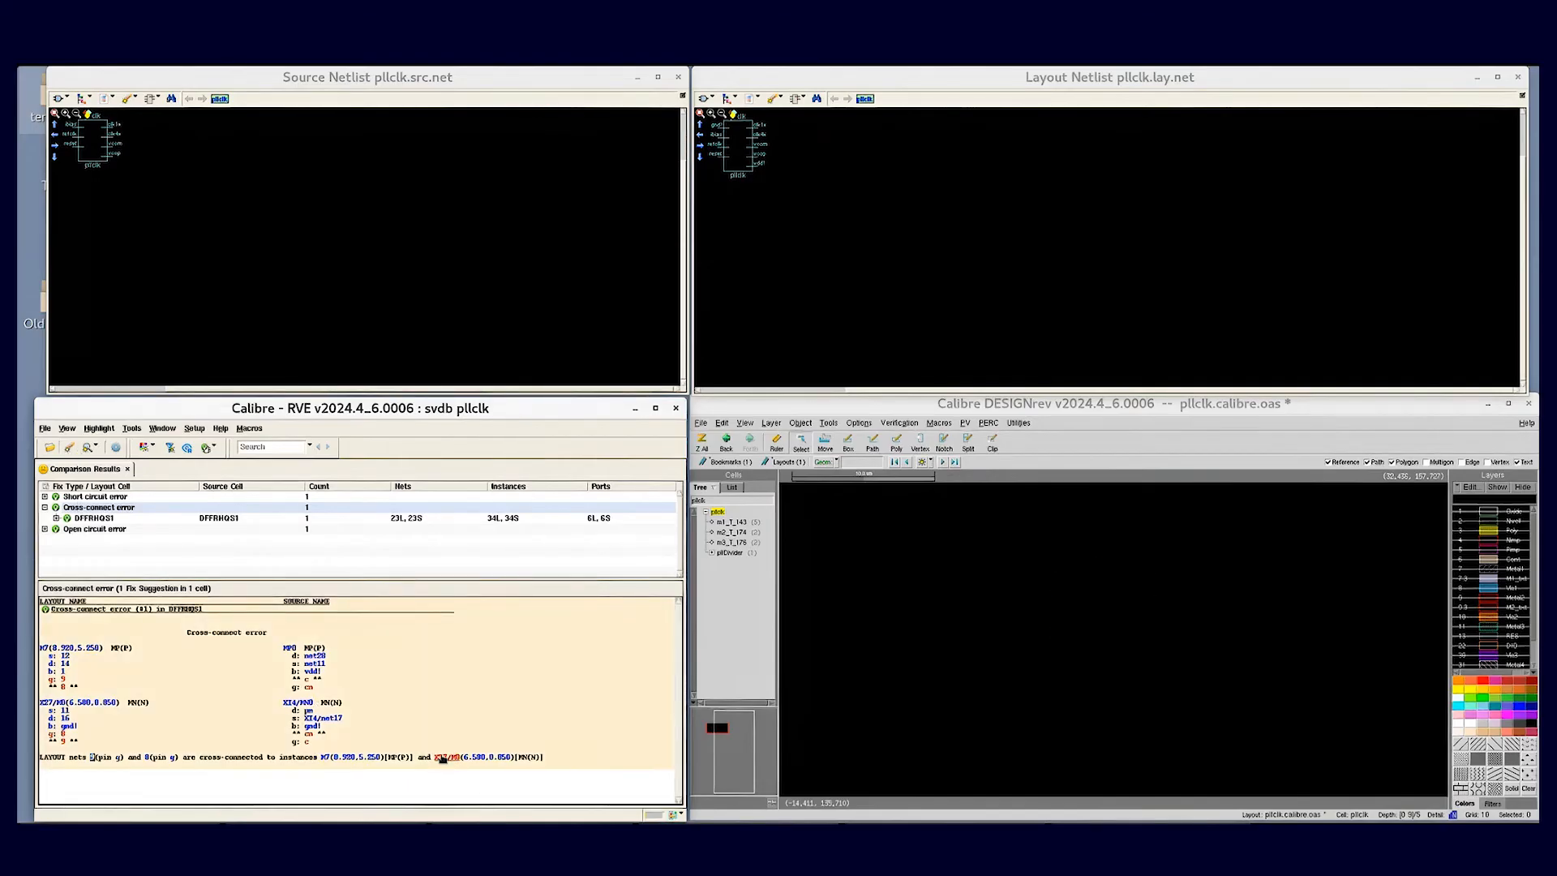
pyautogui.click(446, 757)
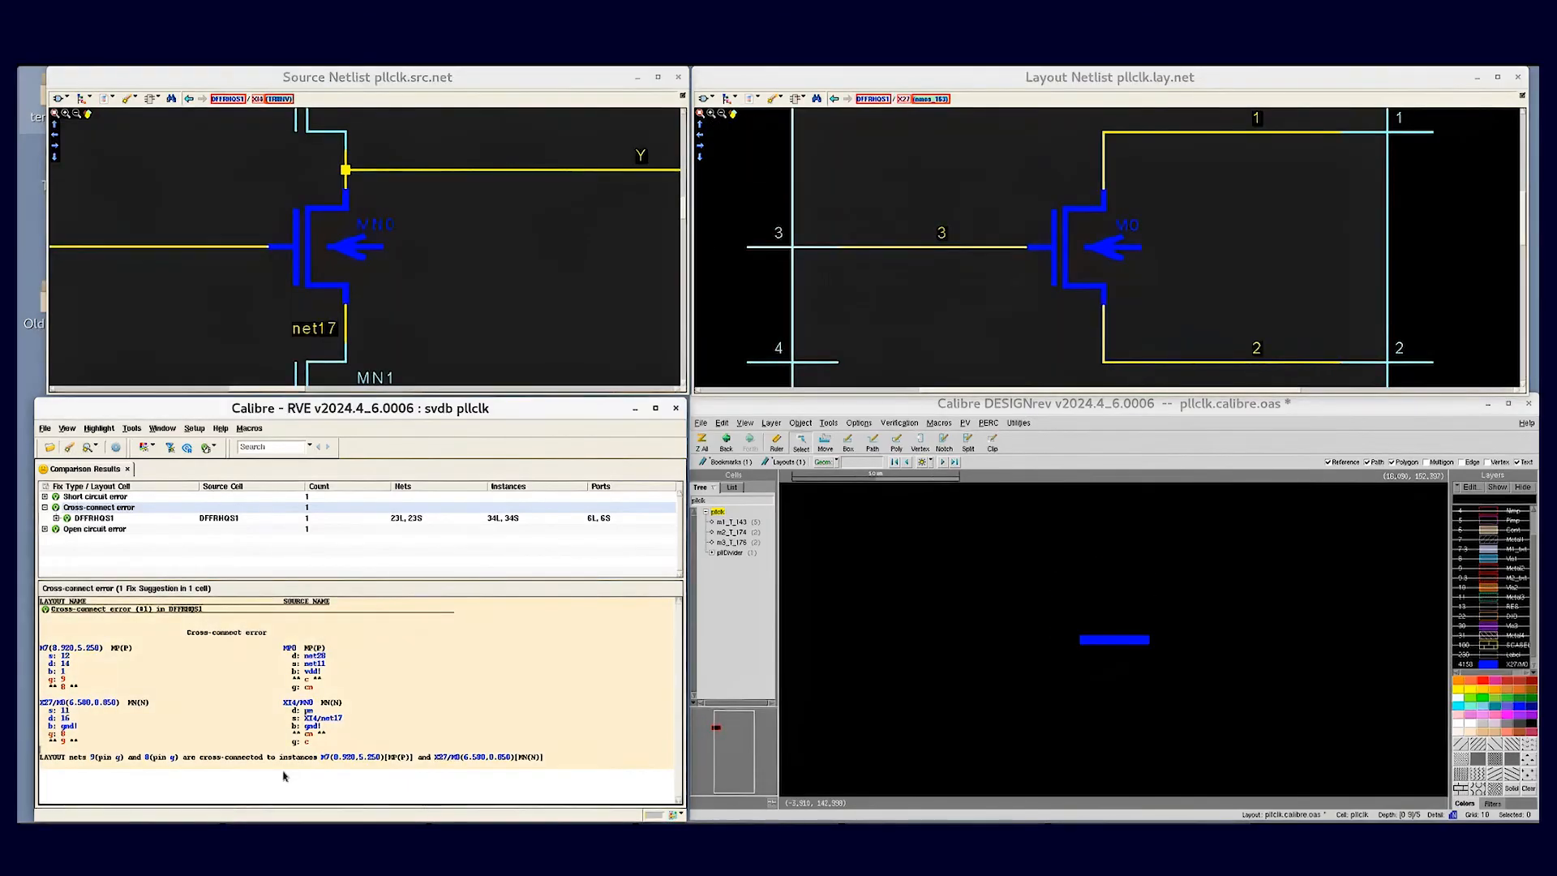
pyautogui.click(147, 758)
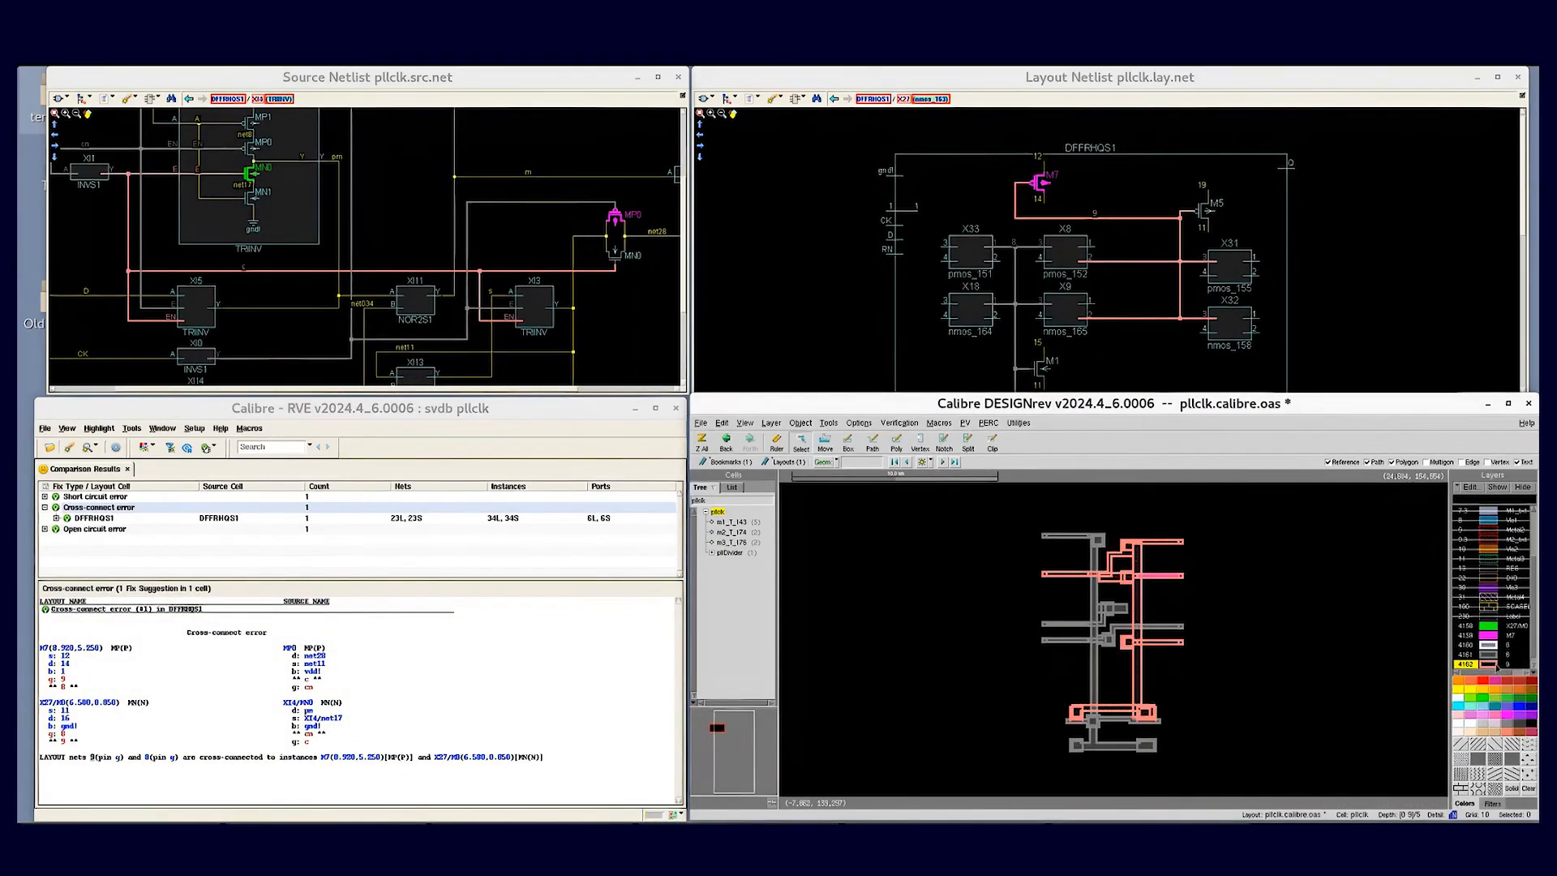
# - Set the line width of the net highlight layers 4160, 4161 and 4162 to 1 pixel
pyautogui.click(1488, 654)
pyautogui.keyDown('shift'); pyautogui.click(1491, 665); pyautogui.keyUp('shift')
pyautogui.click(1489, 646)
pyautogui.keyDown('shift'); pyautogui.click(1490, 664); pyautogui.keyUp('shift')
pyautogui.rightClick(1490, 664)
pyautogui.moveTo(1464, 797)
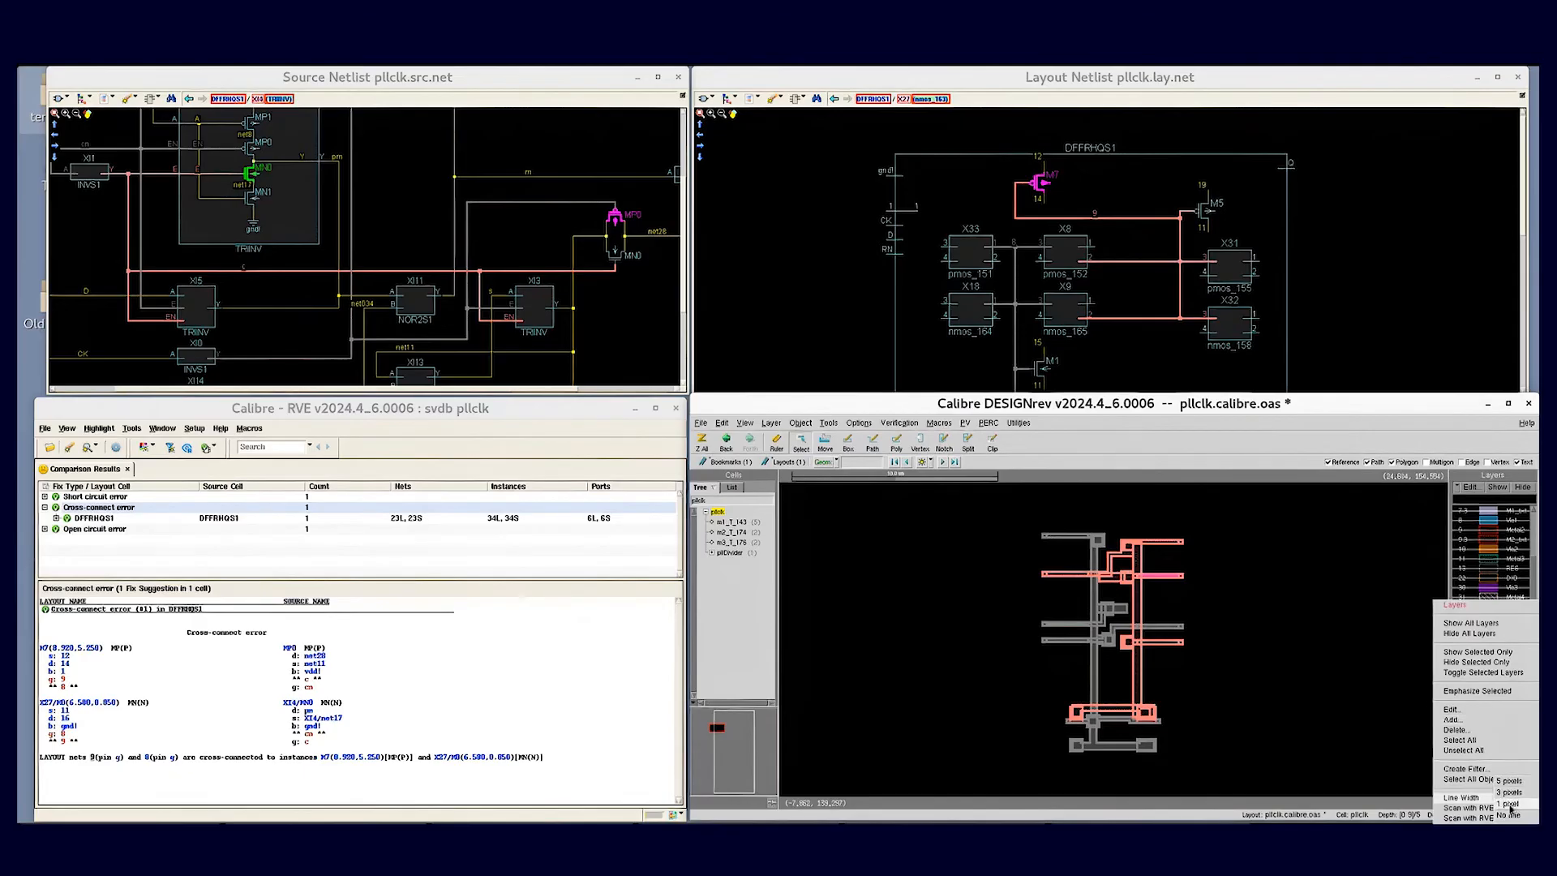
pyautogui.click(1513, 805)
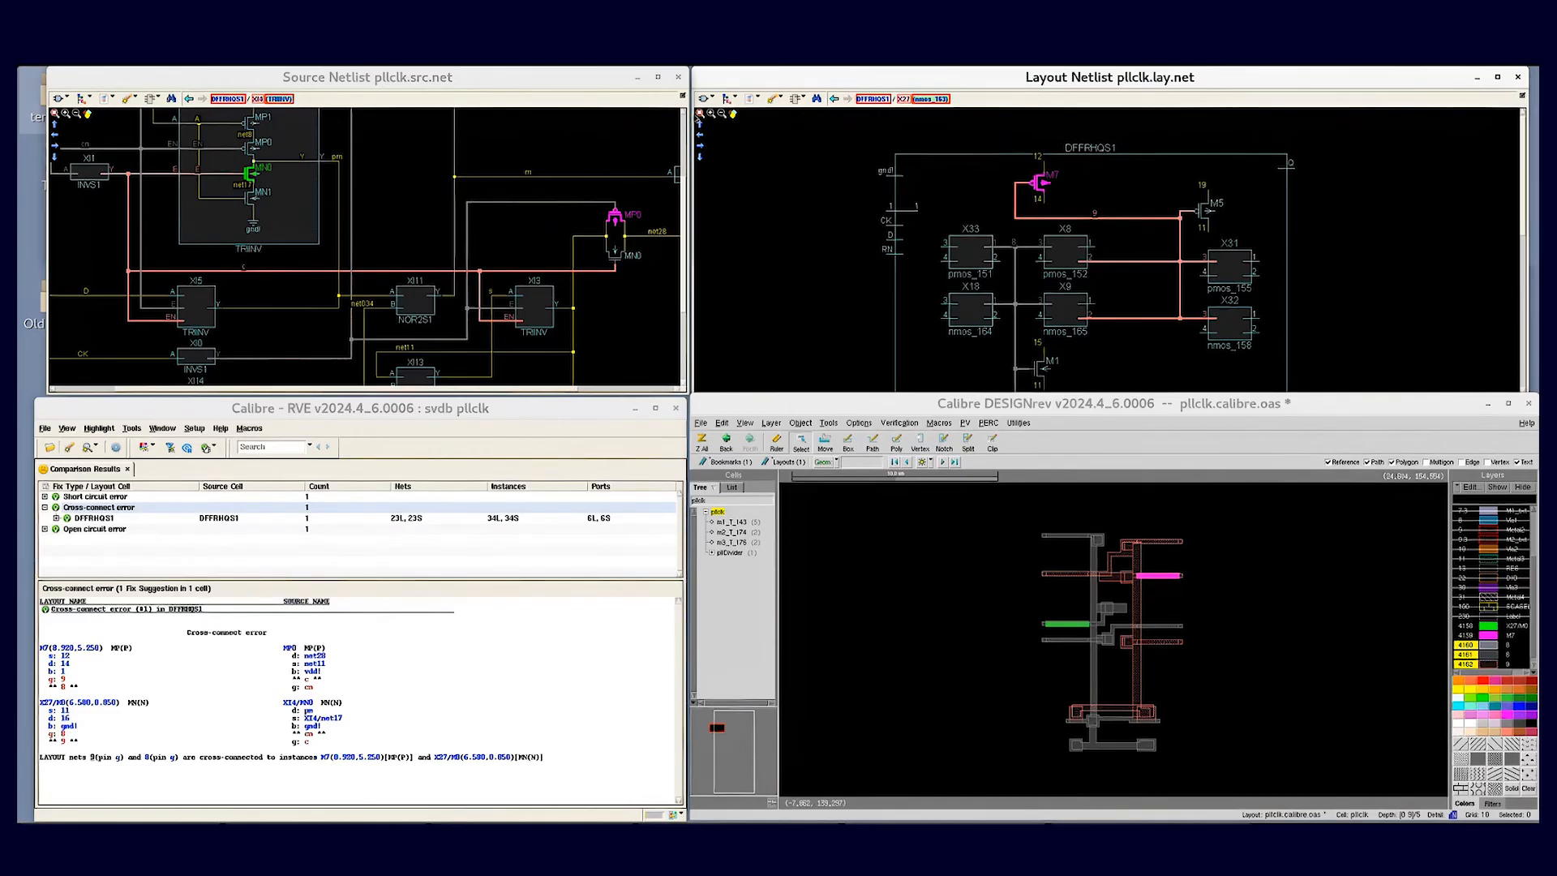
# - Fit the whole DFFRHQS1 cell in the layout schematic and compare the highlighted X27 transistor with its layout shape
pyautogui.click(701, 114)
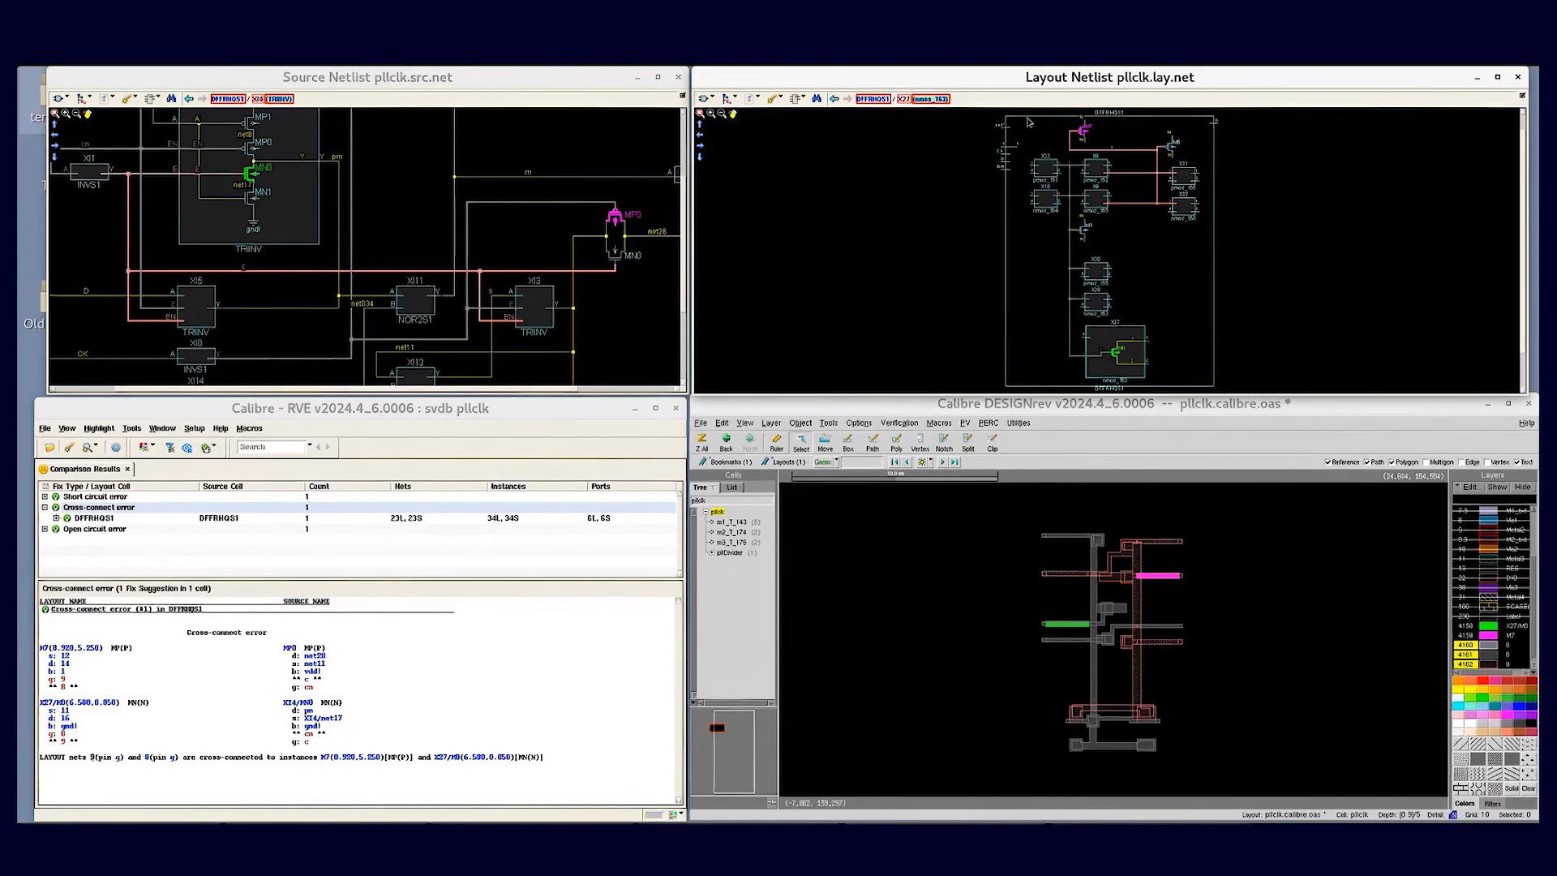
pyautogui.click(1051, 412)
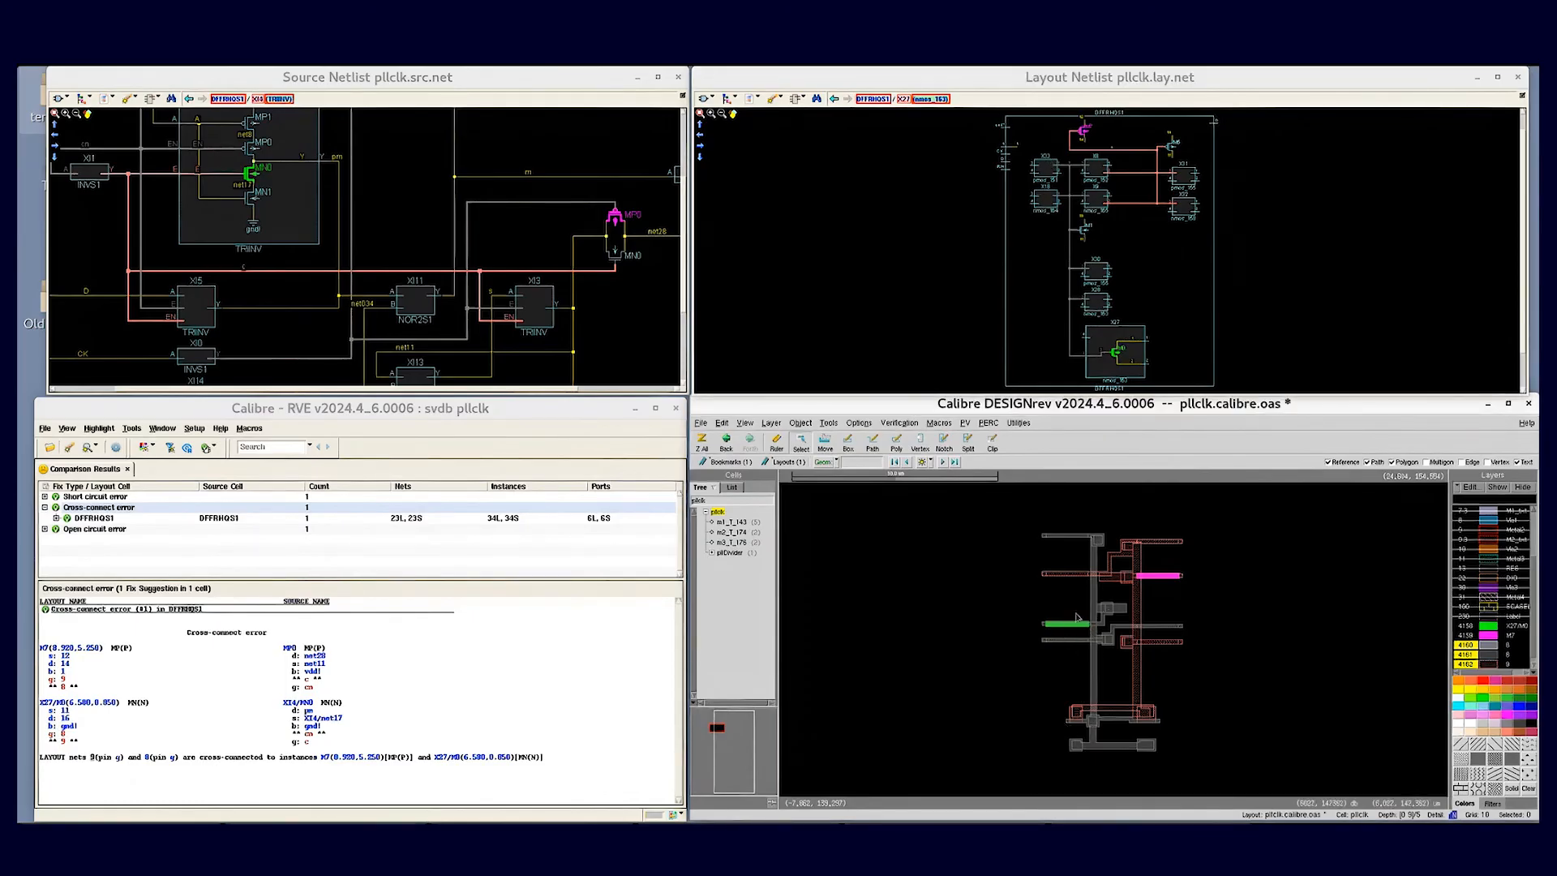
pyautogui.click(1118, 359)
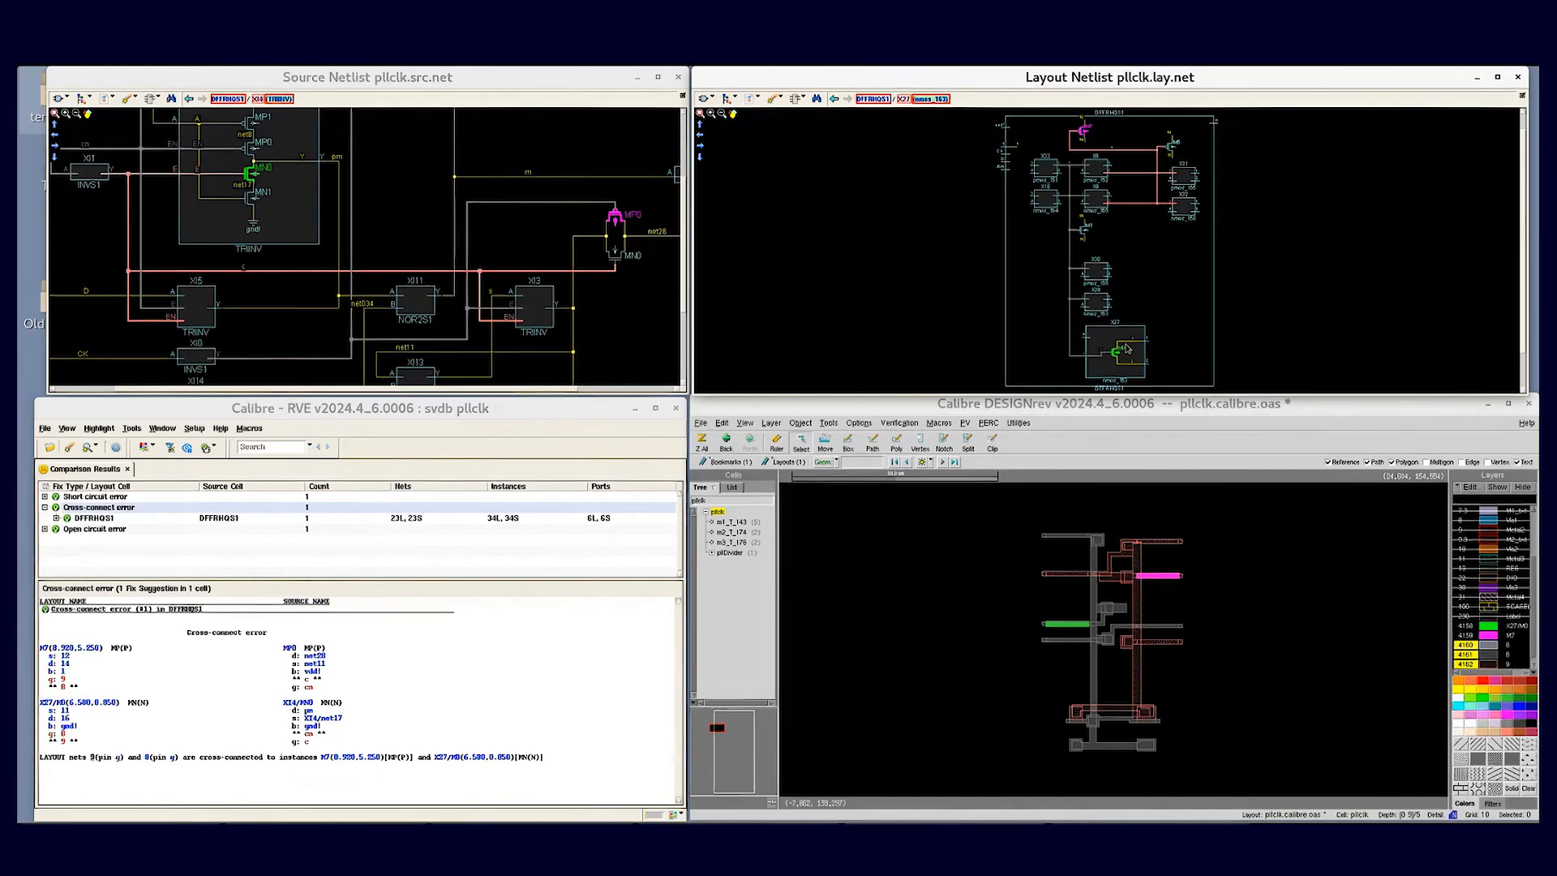